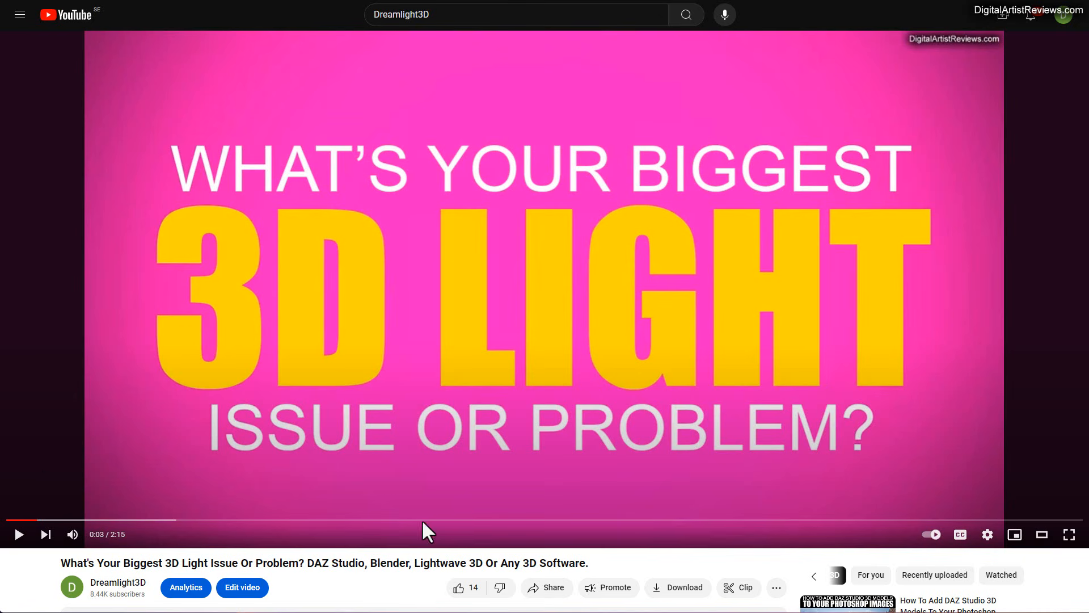
Read through the viewer comments about 3D lighting issues below the video, down to the last one
{"action": "scroll", "coordinate": [34, 502], "scroll_direction": "down", "scroll_amount": 8}
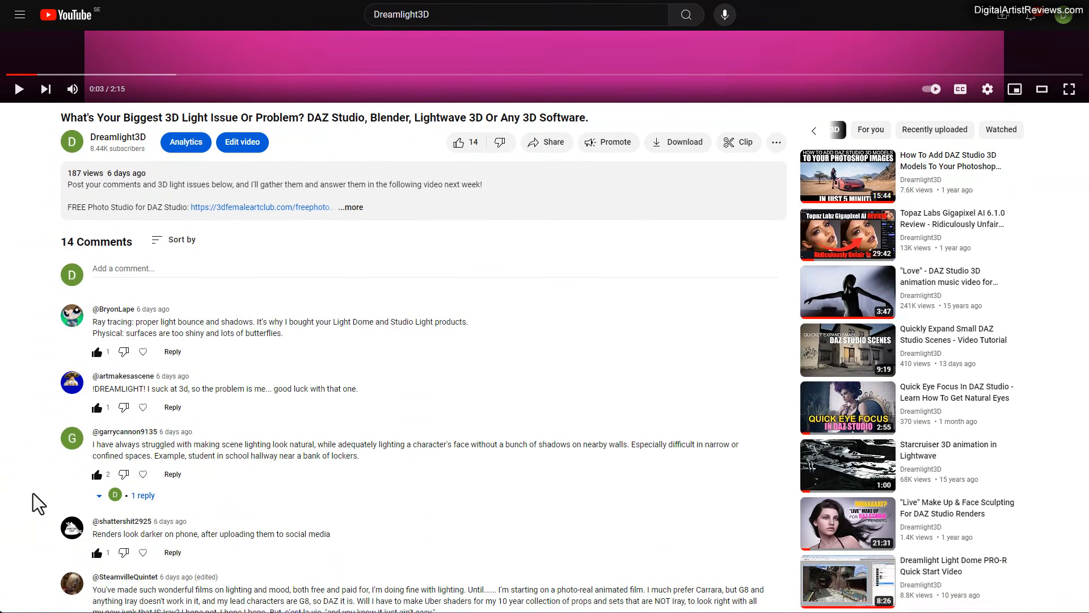
{"action": "scroll", "coordinate": [33, 492], "scroll_direction": "down", "scroll_amount": 1}
{"action": "scroll", "coordinate": [33, 474], "scroll_direction": "down", "scroll_amount": 1}
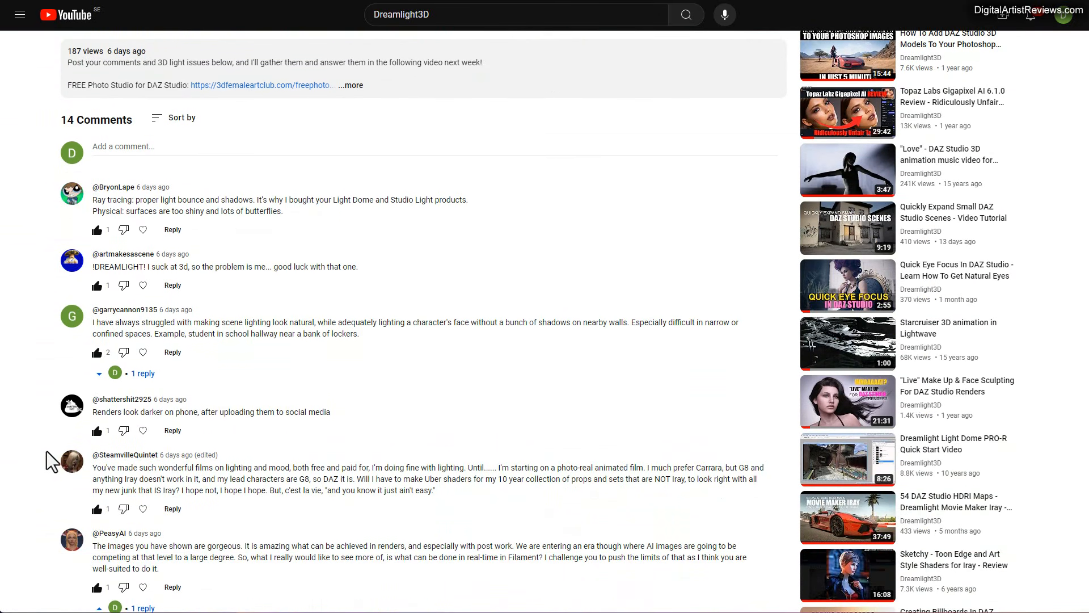
{"action": "scroll", "coordinate": [47, 452], "scroll_direction": "up", "scroll_amount": 2}
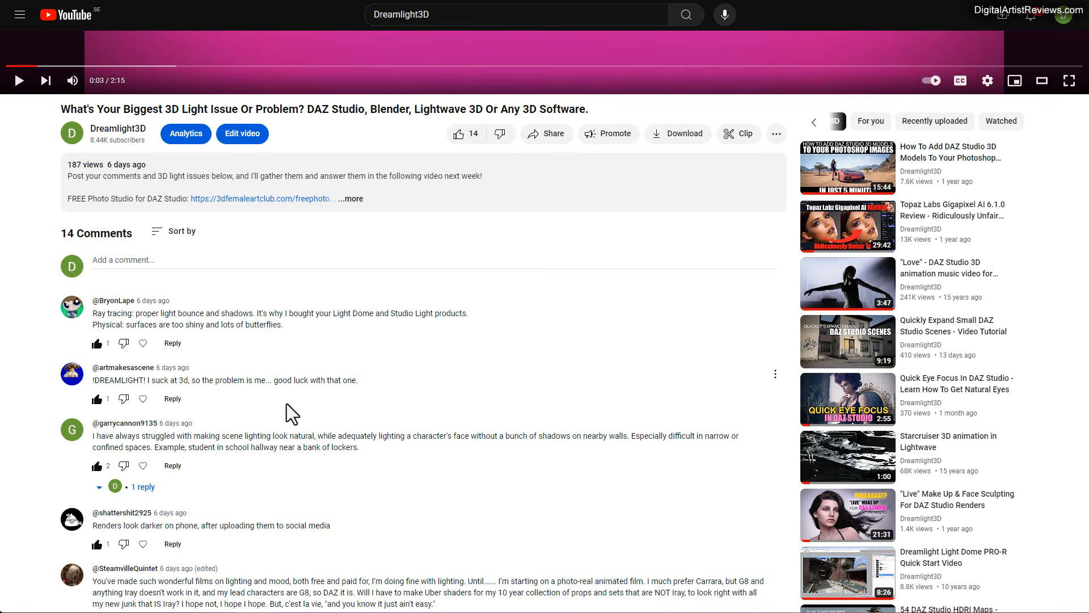
{"action": "scroll", "coordinate": [287, 463], "scroll_direction": "down", "scroll_amount": 1}
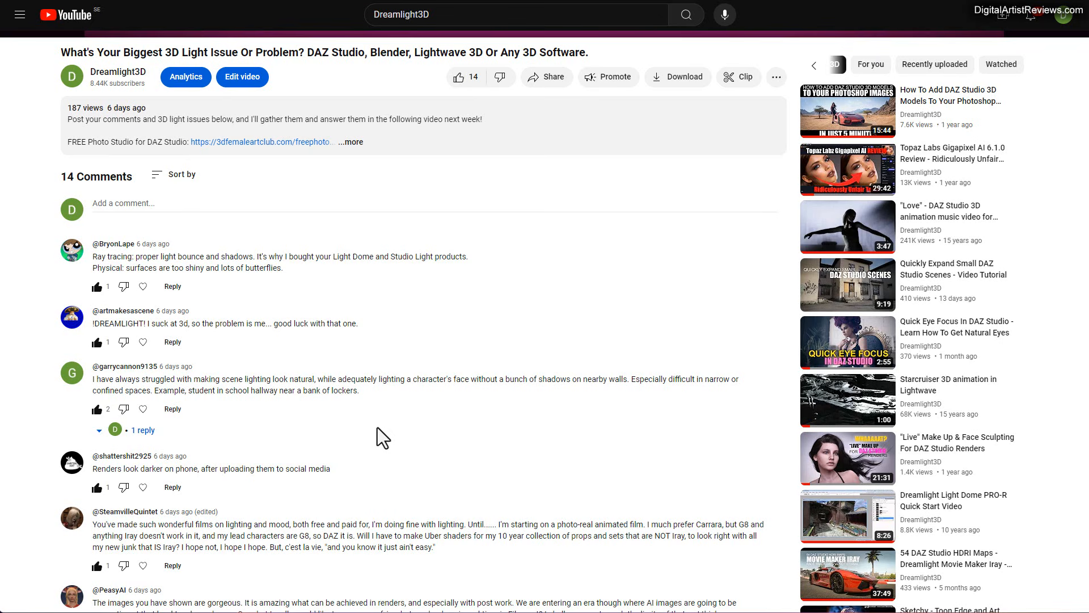
{"action": "scroll", "coordinate": [340, 424], "scroll_direction": "down", "scroll_amount": 1}
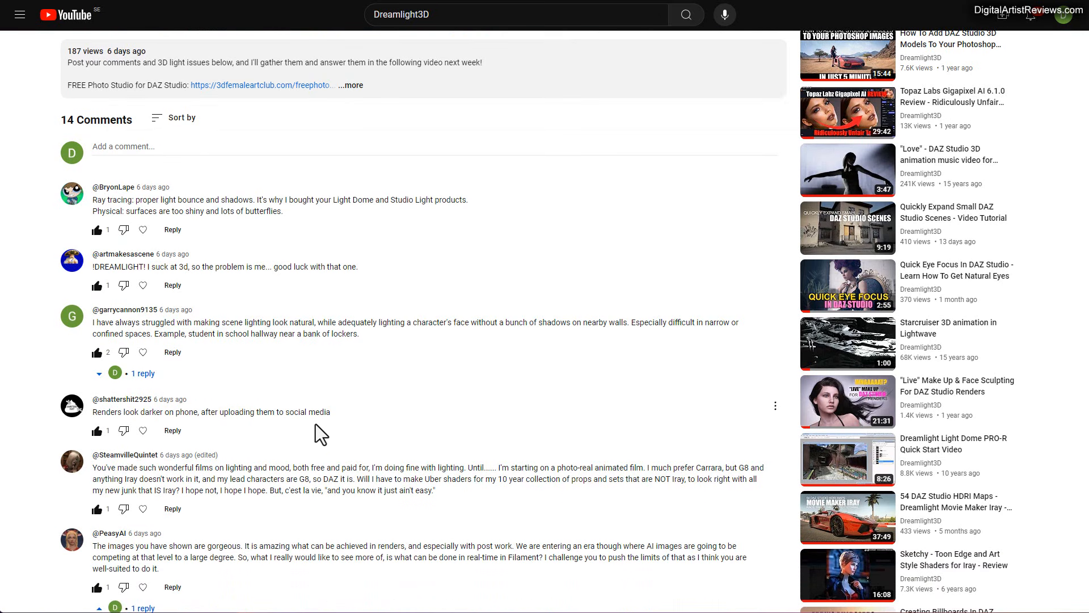
{"action": "scroll", "coordinate": [220, 445], "scroll_direction": "down", "scroll_amount": 2}
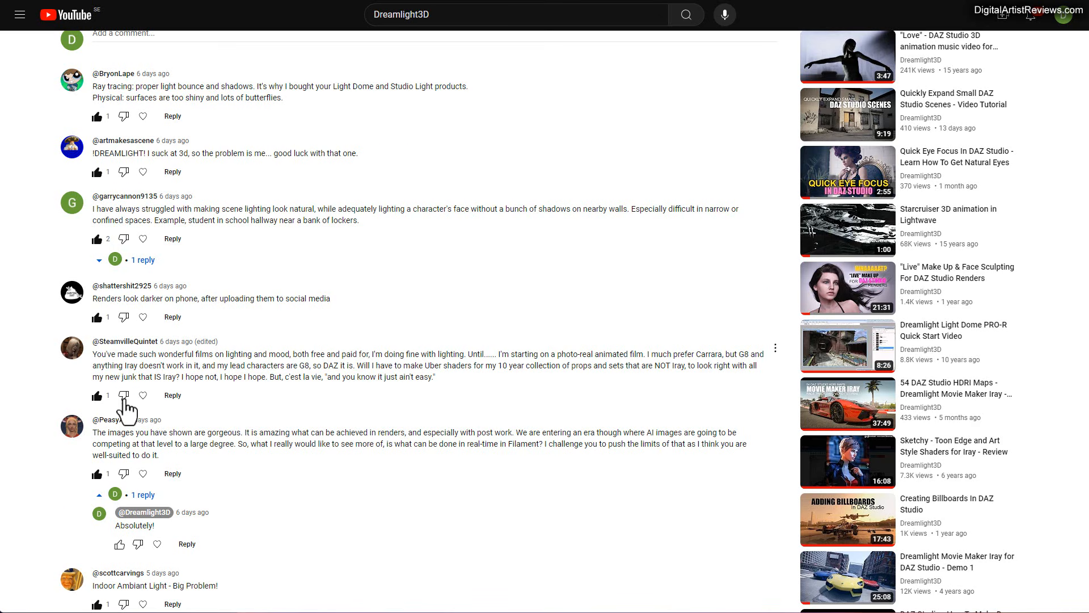
{"action": "scroll", "coordinate": [121, 408], "scroll_direction": "down", "scroll_amount": 1}
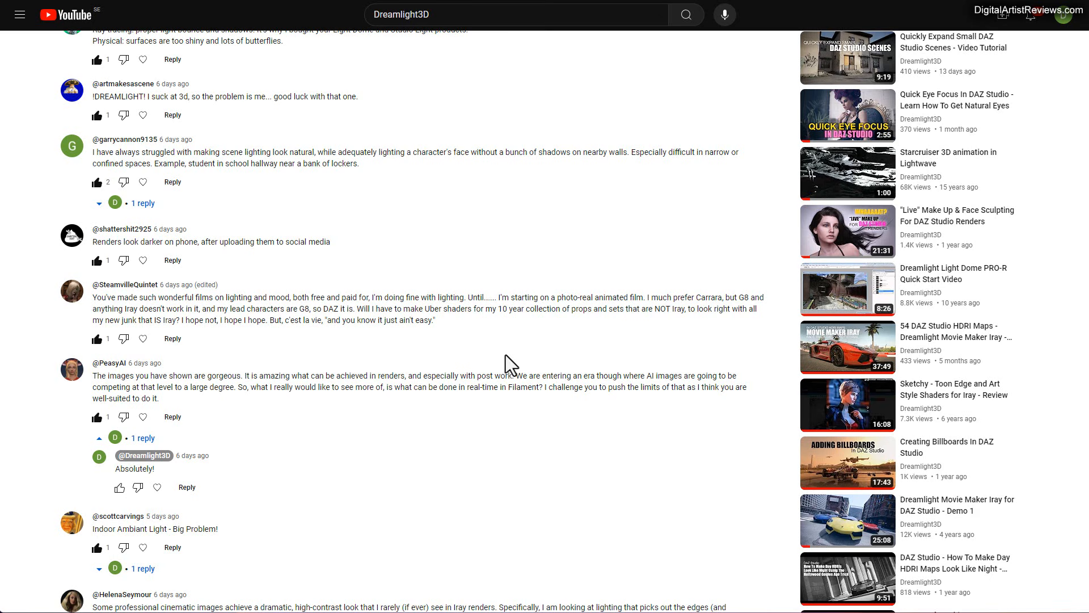
{"action": "scroll", "coordinate": [434, 372], "scroll_direction": "down", "scroll_amount": 1}
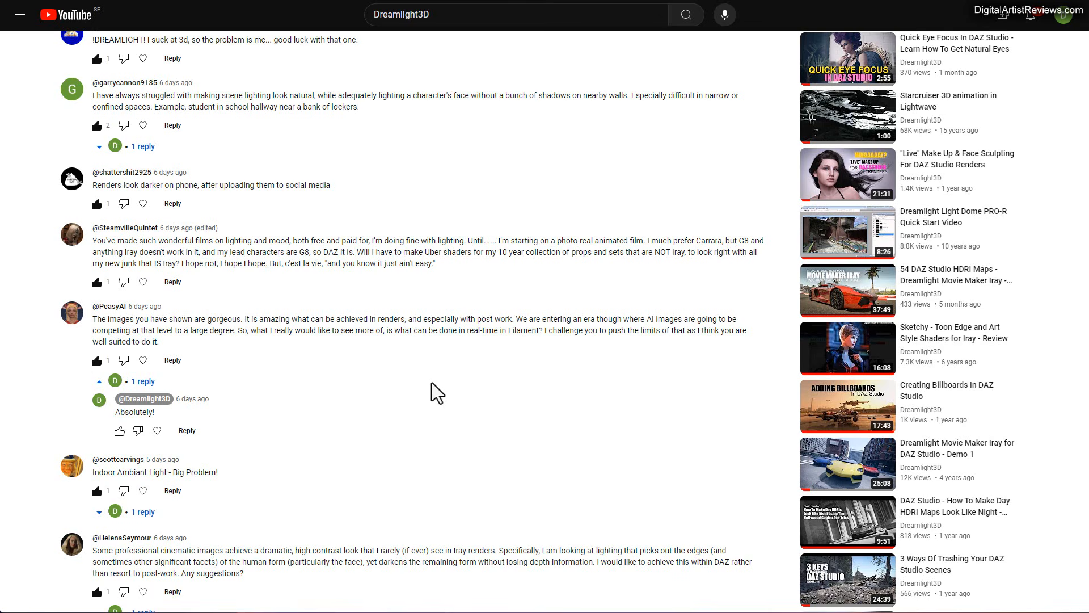
{"action": "scroll", "coordinate": [411, 394], "scroll_direction": "down", "scroll_amount": 2}
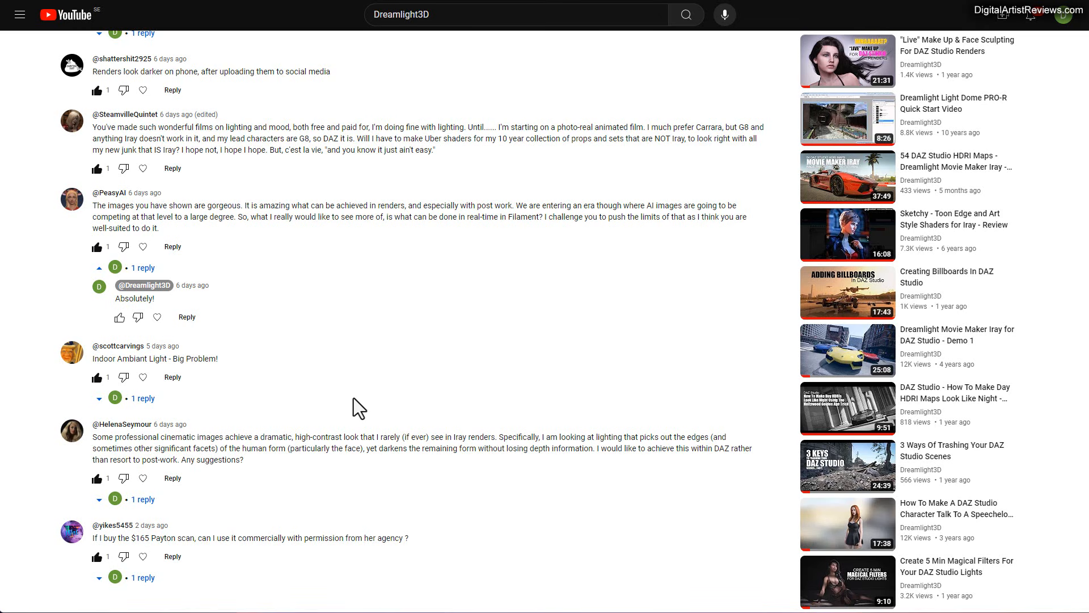
{"action": "scroll", "coordinate": [353, 399], "scroll_direction": "down", "scroll_amount": 1}
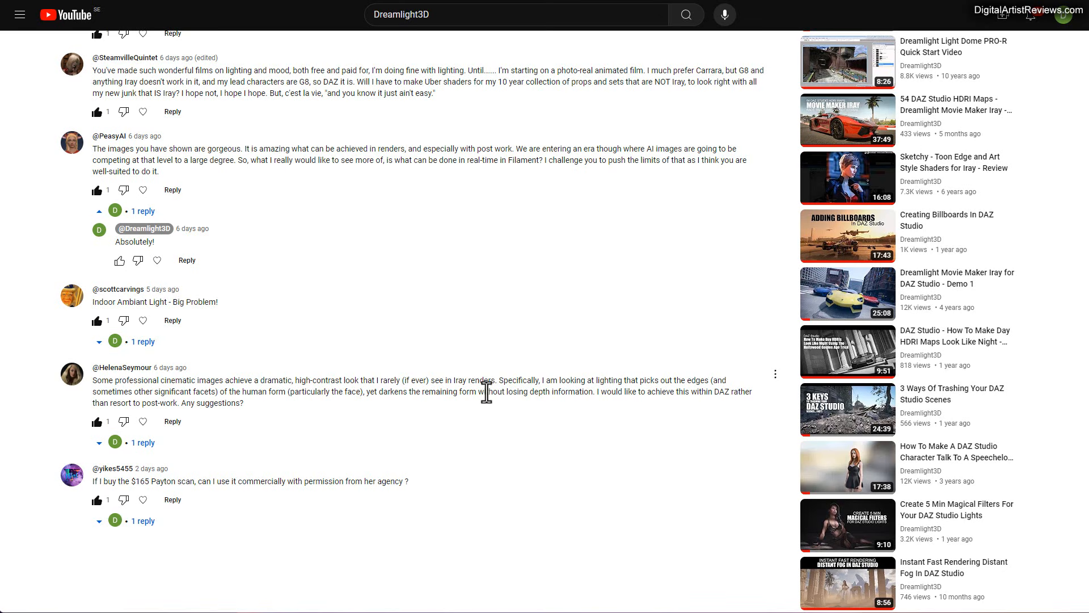
Highlight the phrases about not losing depth information and the high-contrast look in the comment on cinematic lighting, and clear the selection
{"action": "left_click_drag", "start_coordinate": [489, 392], "coordinate": [593, 392]}
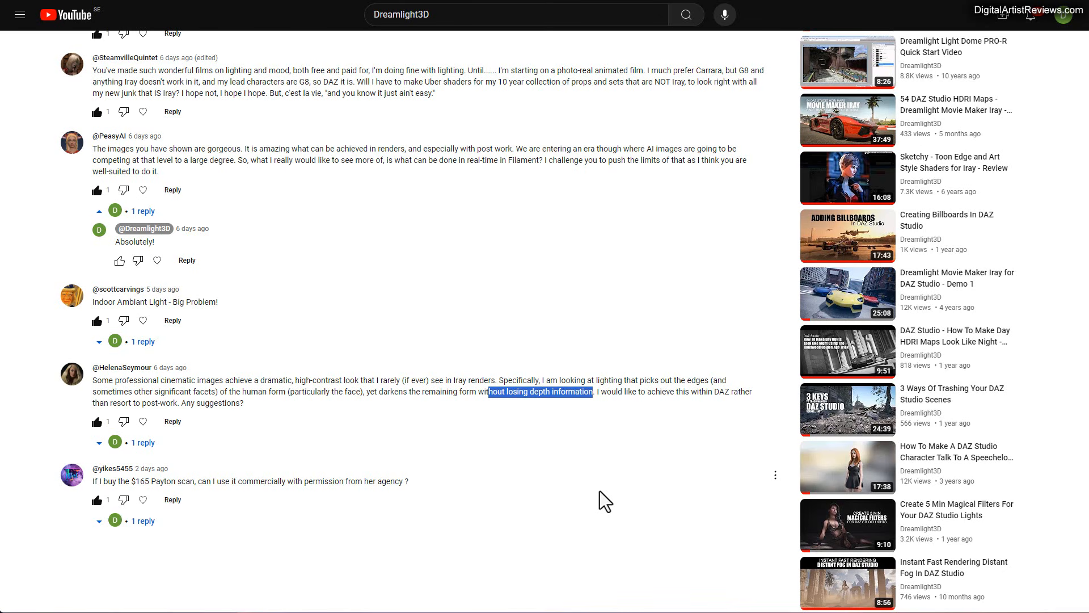
{"action": "left_click", "coordinate": [420, 390]}
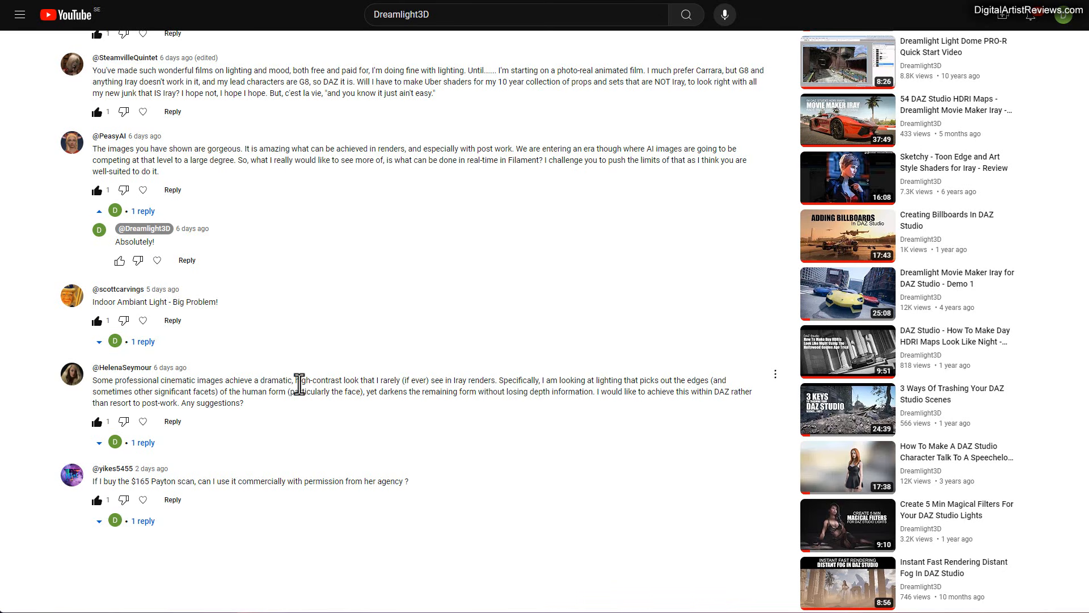
{"action": "left_click_drag", "start_coordinate": [295, 381], "coordinate": [400, 384]}
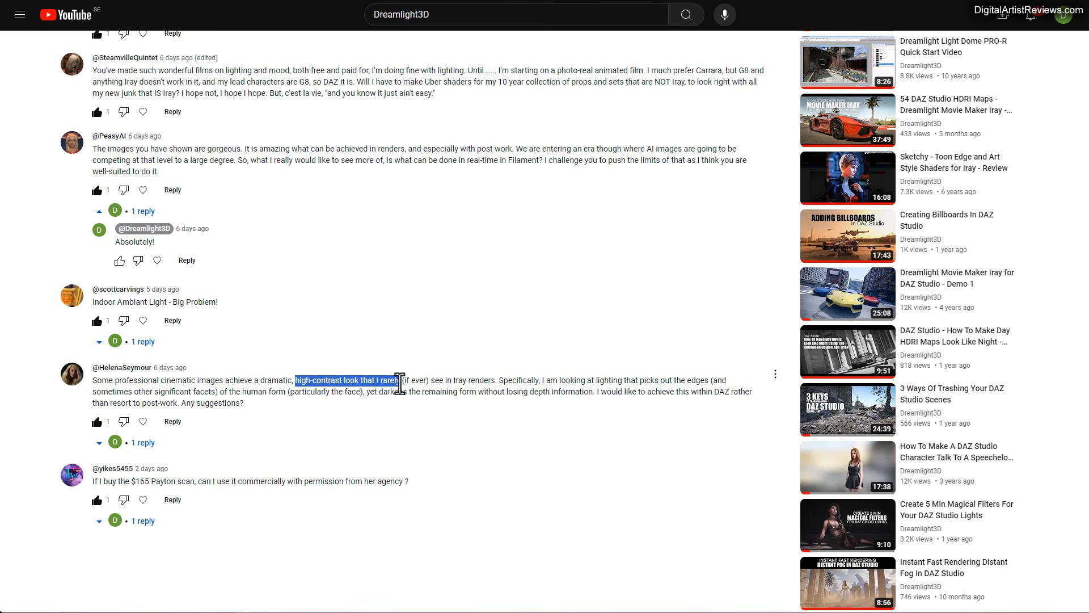
{"action": "left_click", "coordinate": [454, 445]}
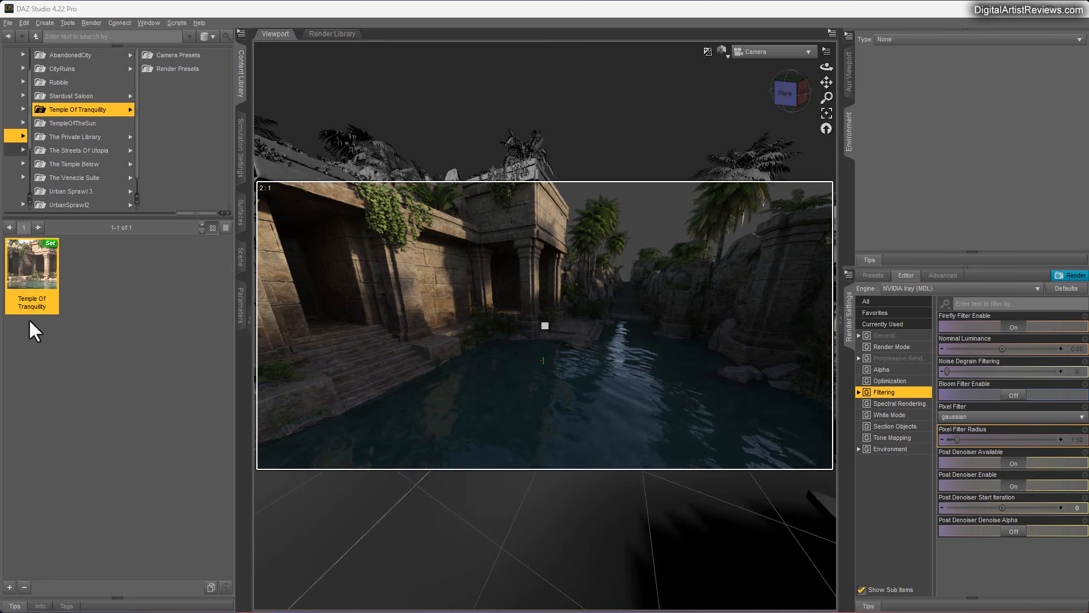
In DAZ Studio's Environment render settings, turn on Draw Dome and set SS Day to 2015-06-18
{"action": "left_click", "coordinate": [900, 449]}
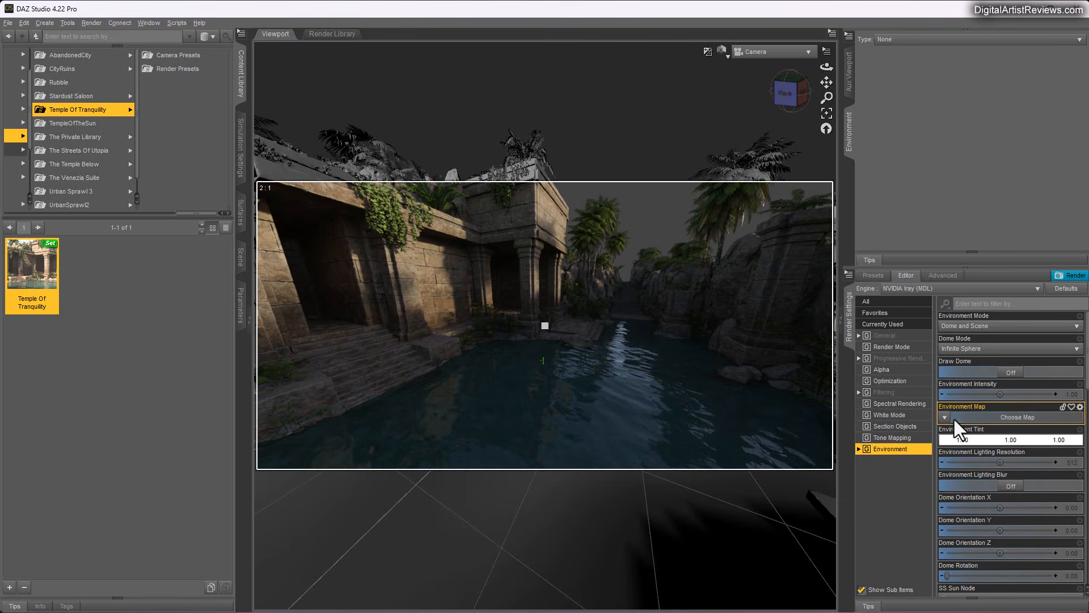
{"action": "left_click", "coordinate": [1011, 373]}
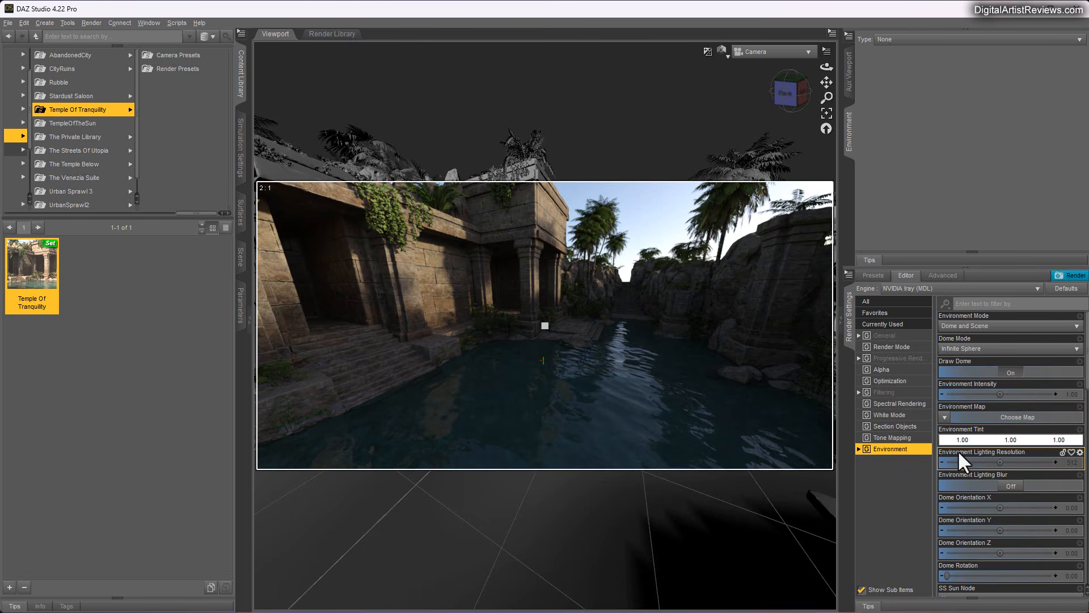
{"action": "scroll", "coordinate": [1027, 425], "scroll_direction": "down", "scroll_amount": 3}
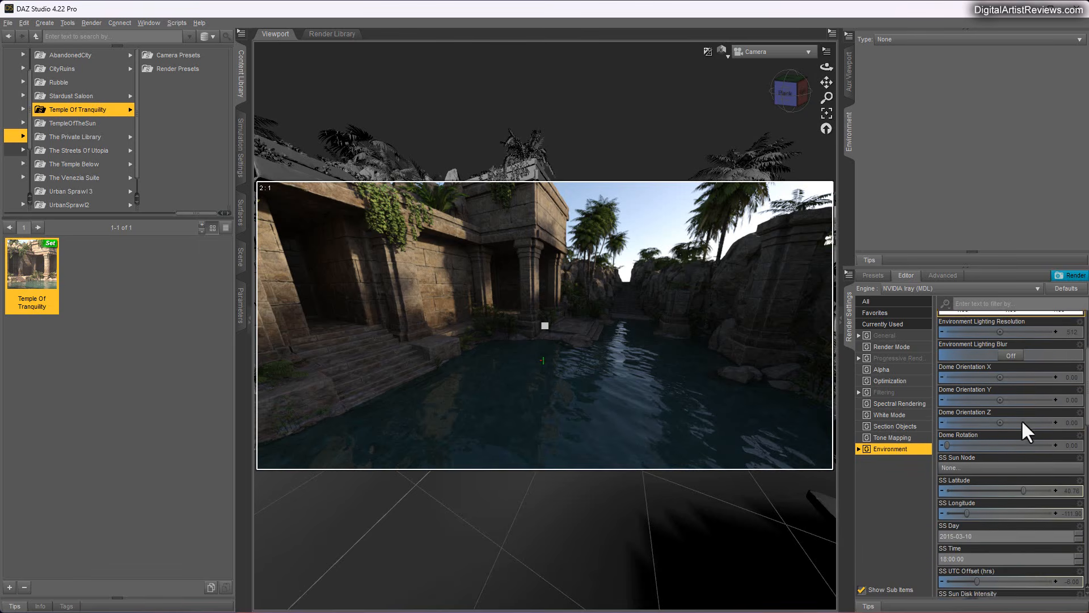
{"action": "scroll", "coordinate": [1022, 422], "scroll_direction": "down", "scroll_amount": 2}
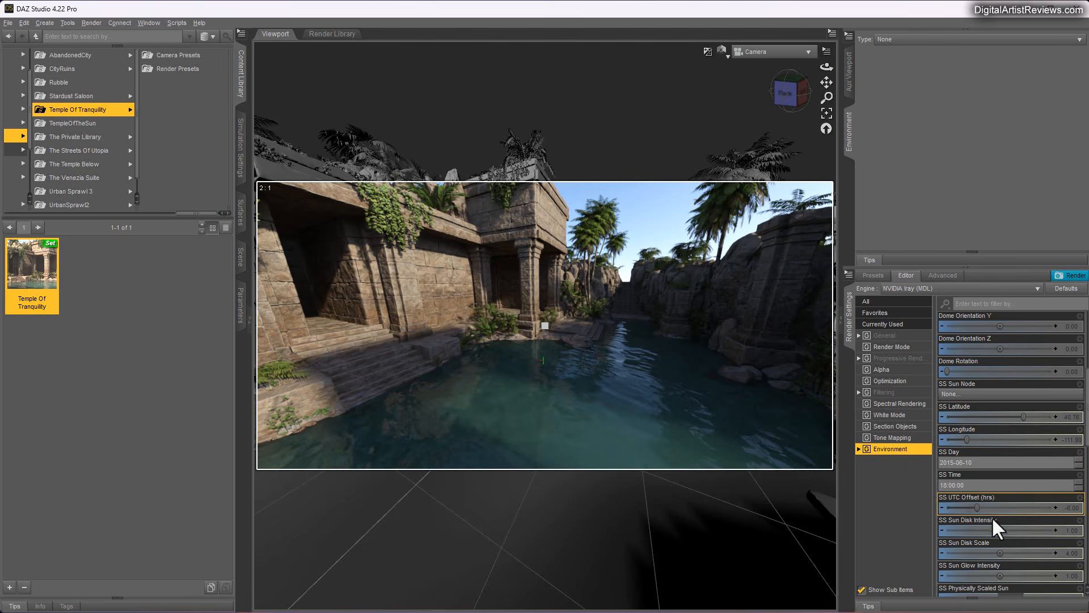
Set the SS Sun Disk Intensity to 0 and turn the camera to look along the pool between the temple buildings
{"action": "scroll", "coordinate": [992, 521], "scroll_direction": "down", "scroll_amount": 2}
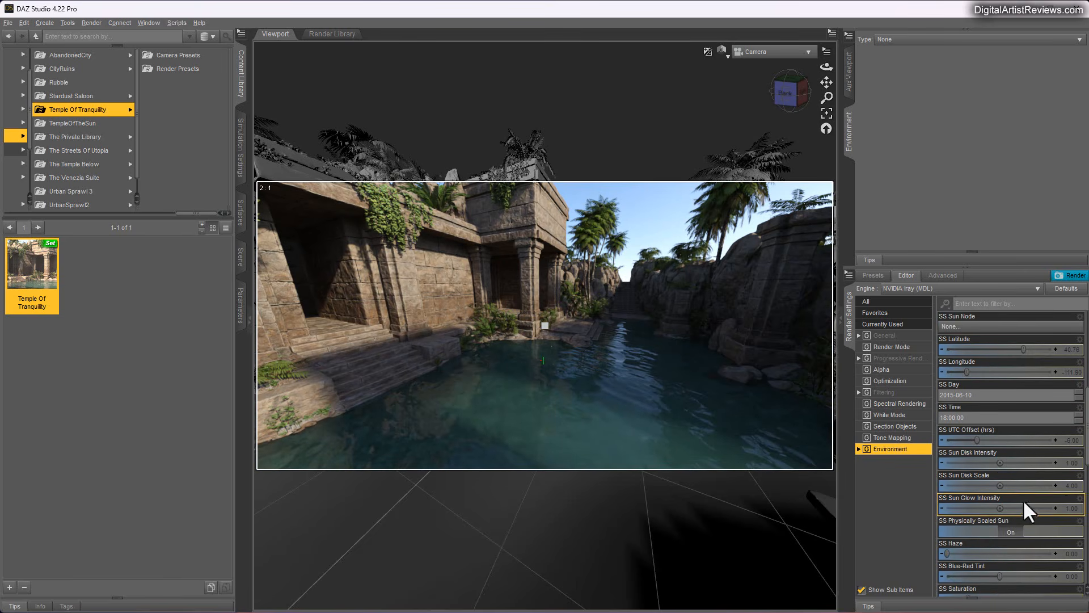
{"action": "left_click", "coordinate": [1071, 463]}
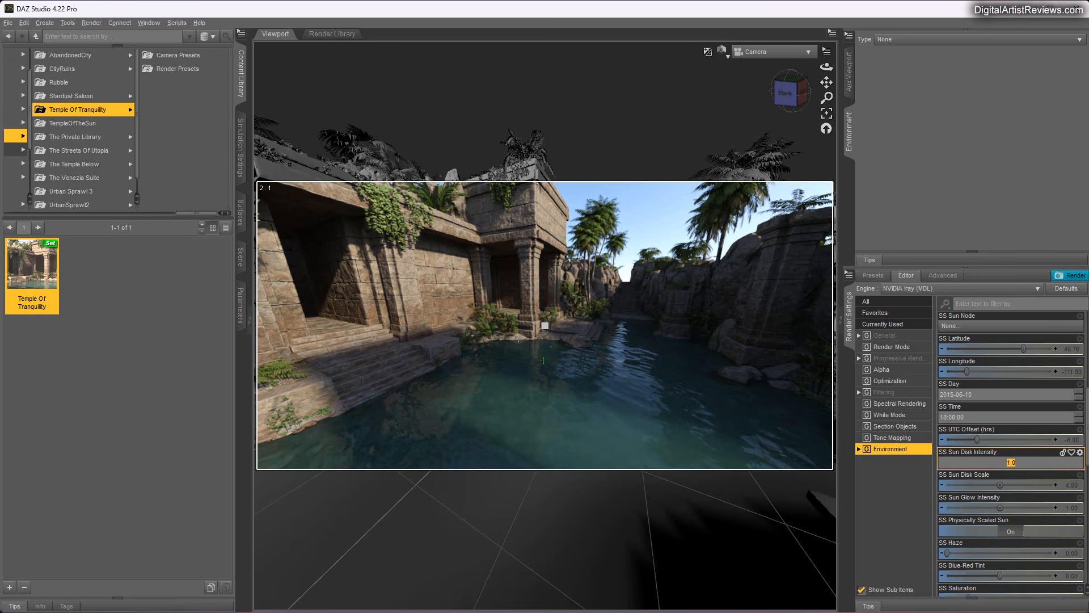
{"action": "type", "text": "0"}
{"action": "key", "text": "Return"}
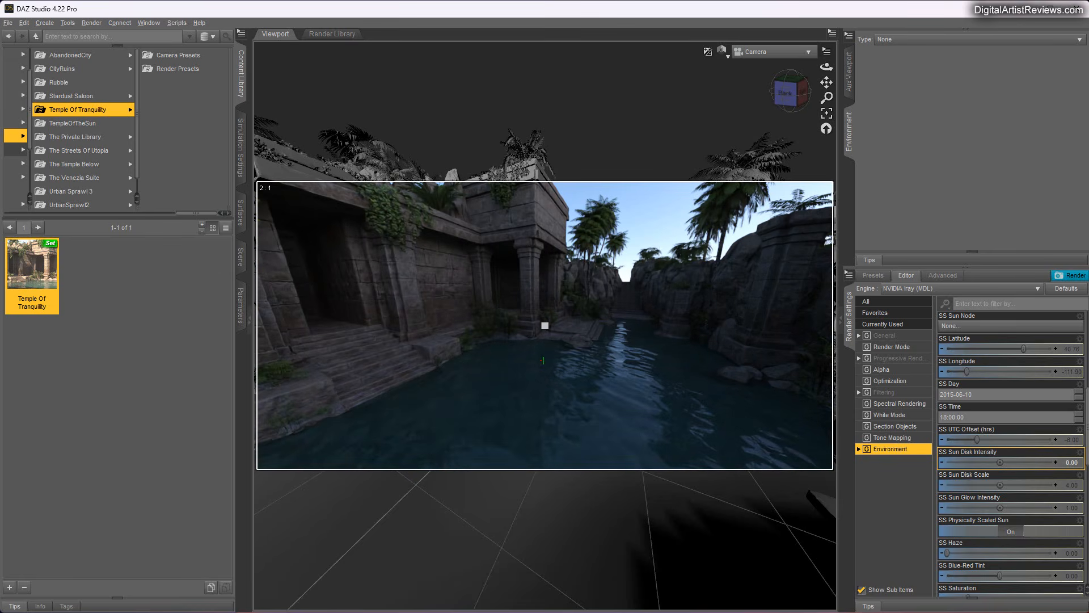
{"action": "mouse_move", "coordinate": [826, 66]}
{"action": "left_mouse_down"}
{"action": "mouse_move", "coordinate": [817, 67]}
{"action": "mouse_move", "coordinate": [826, 84]}
{"action": "left_mouse_up"}
Try Environment Intensity values of 2 and 0.5, and restore the intensity to 1
{"action": "scroll", "coordinate": [1008, 465], "scroll_direction": "up", "scroll_amount": 2}
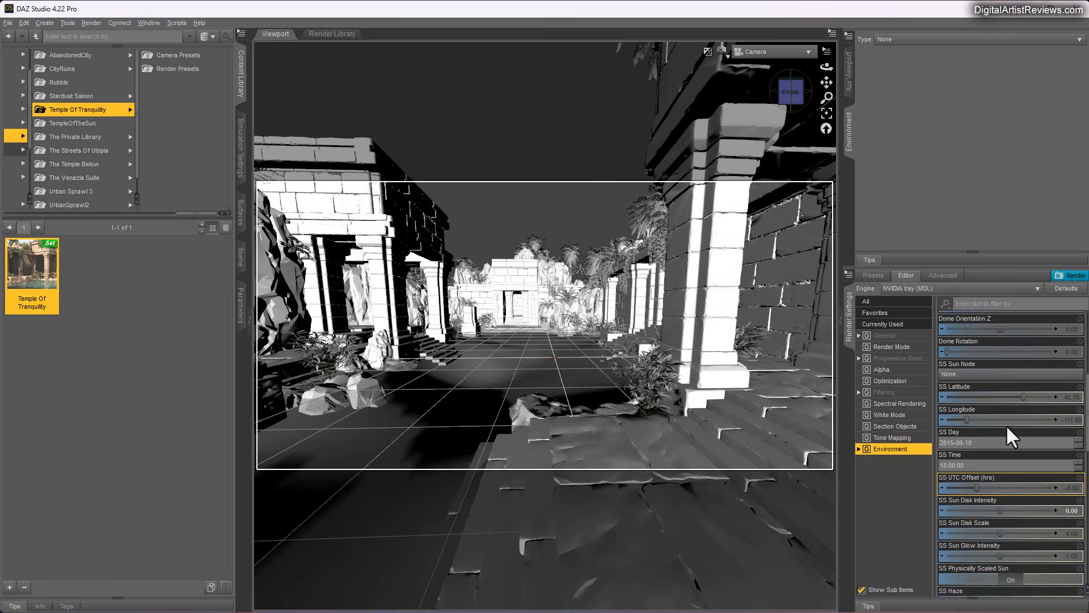
{"action": "scroll", "coordinate": [1007, 426], "scroll_direction": "up", "scroll_amount": 4}
{"action": "left_click", "coordinate": [1070, 396]}
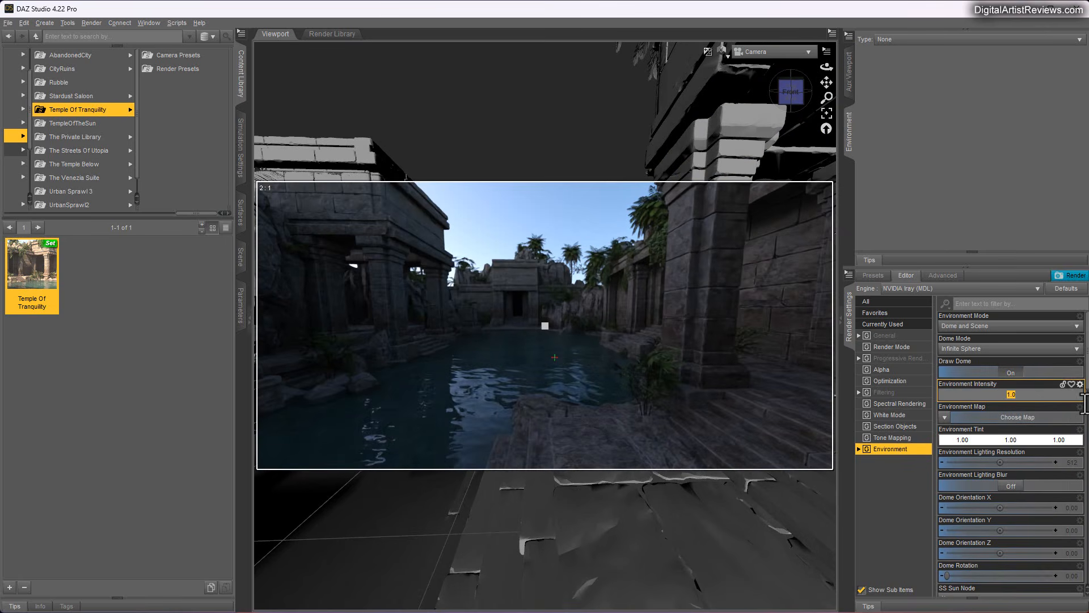
{"action": "type", "text": "2"}
{"action": "key", "text": "Return"}
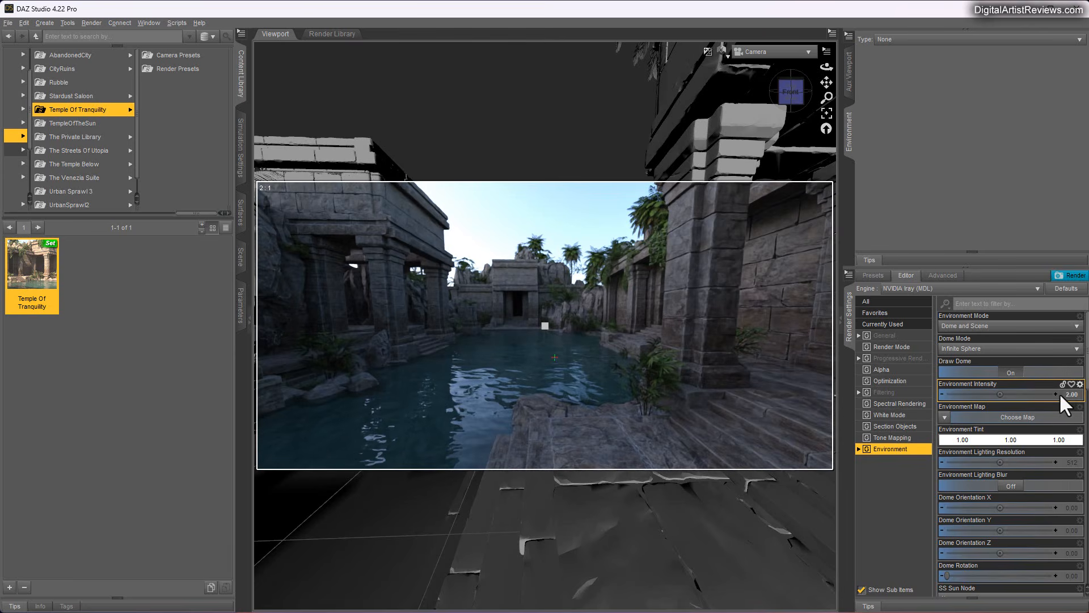
{"action": "left_click", "coordinate": [1062, 394]}
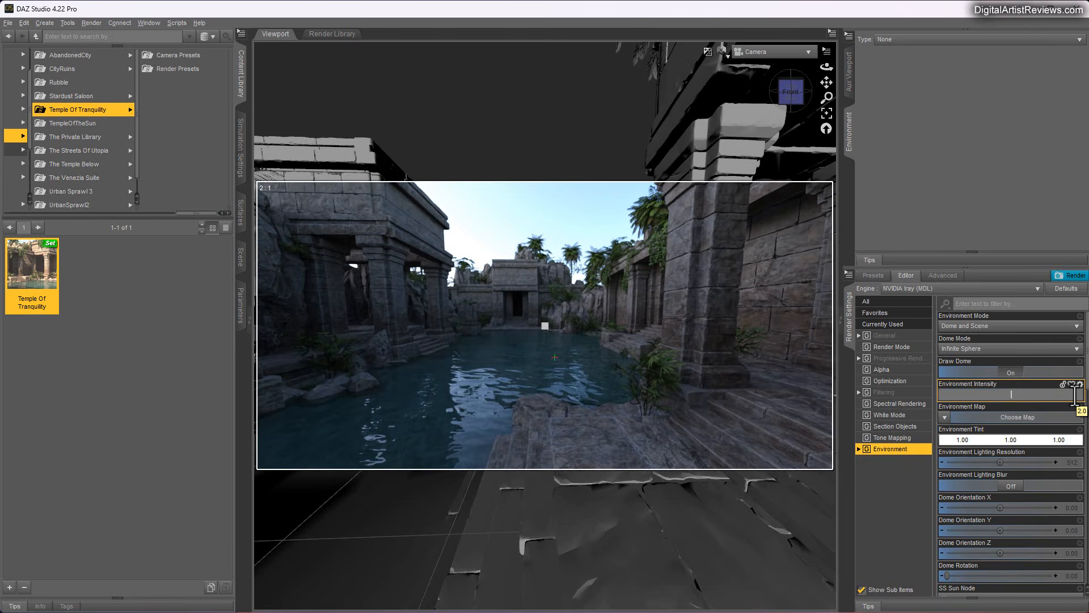
{"action": "type", "text": "0.5"}
{"action": "key", "text": "Return"}
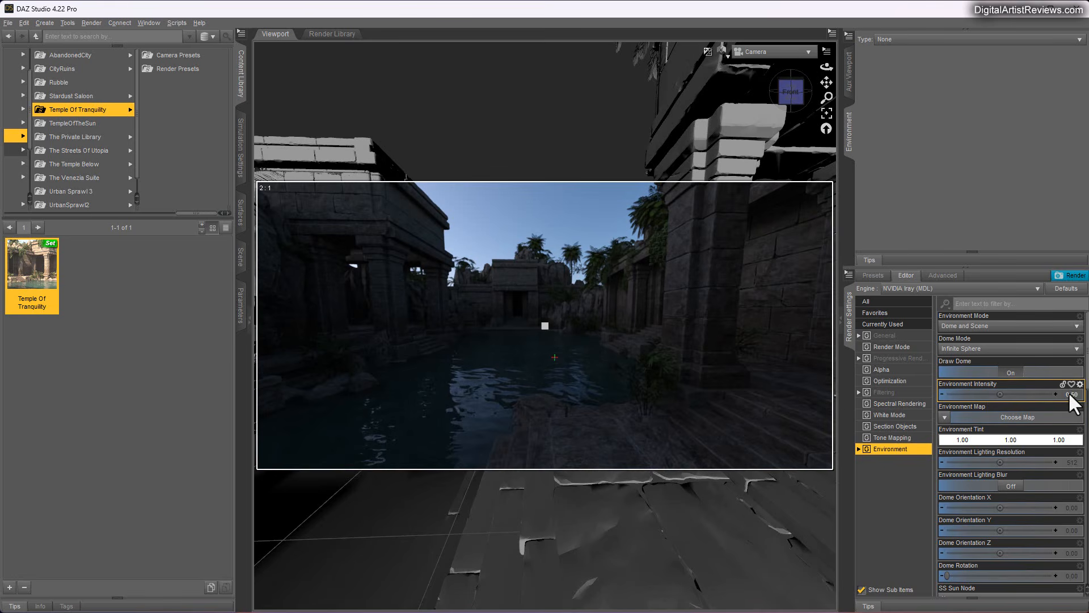
{"action": "left_click", "coordinate": [1068, 393]}
{"action": "type", "text": "1"}
{"action": "key", "text": "Return"}
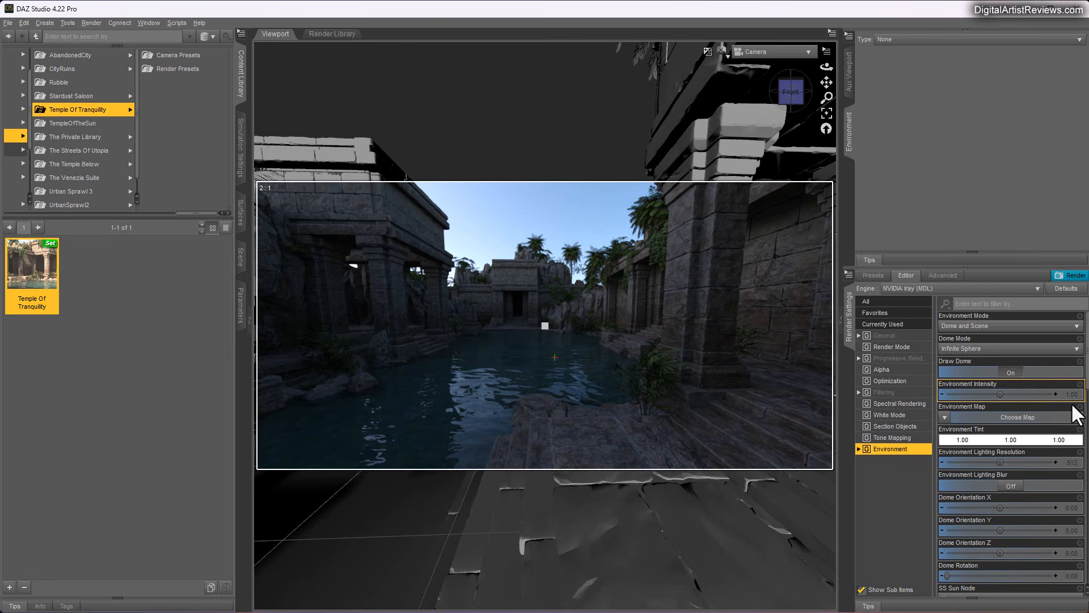
Set the Environment Tint to a saturated blue of about 0.11, 0.31, 1.00
{"action": "left_click", "coordinate": [992, 441]}
{"action": "left_click_drag", "start_coordinate": [600, 219], "coordinate": [706, 348]}
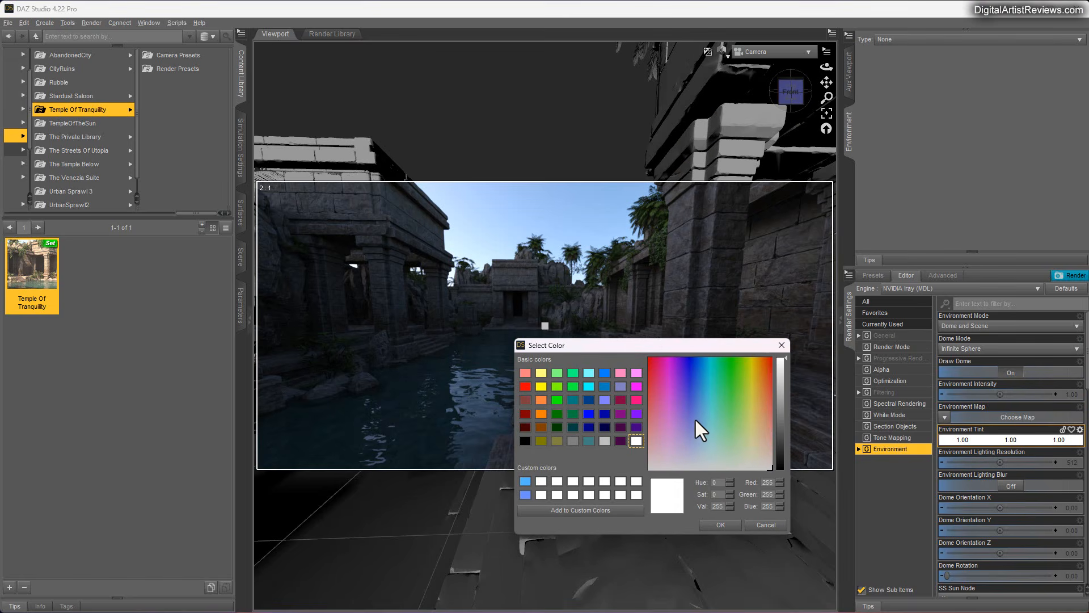
{"action": "left_click_drag", "start_coordinate": [695, 420], "coordinate": [696, 398]}
{"action": "left_click", "coordinate": [719, 524]}
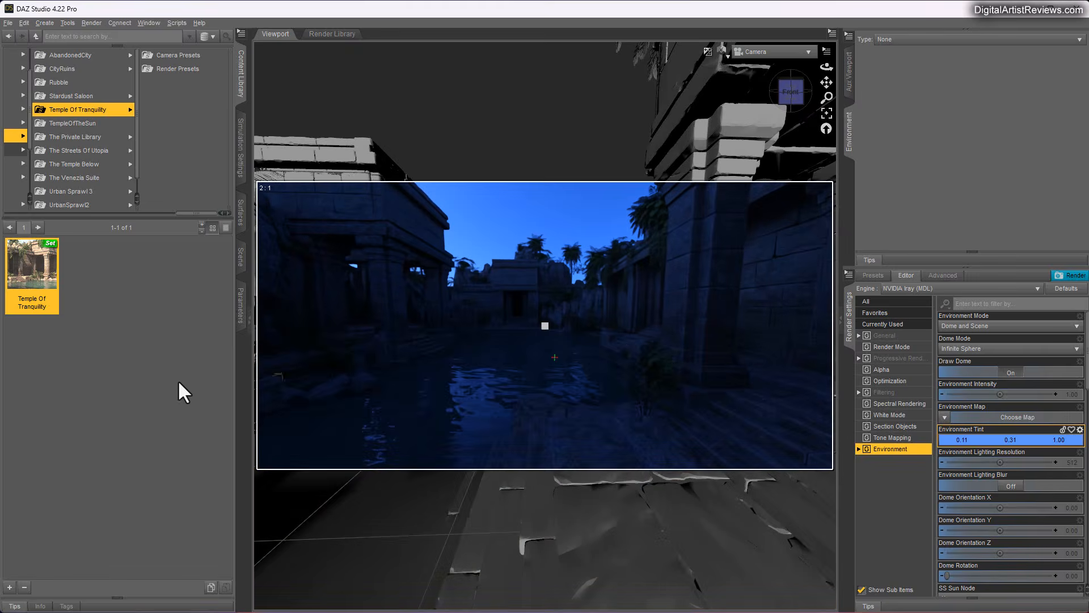
Set the Environment Tint to a lighter blue with RGB 158, 197, 255
{"action": "left_click", "coordinate": [985, 440]}
{"action": "left_click", "coordinate": [590, 300]}
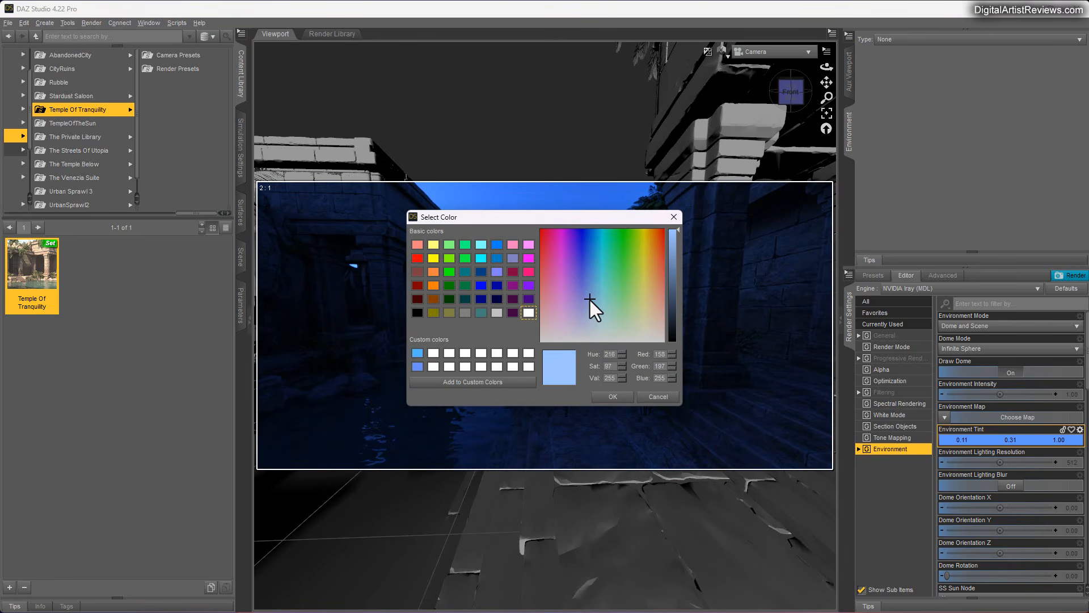
{"action": "left_click", "coordinate": [609, 396]}
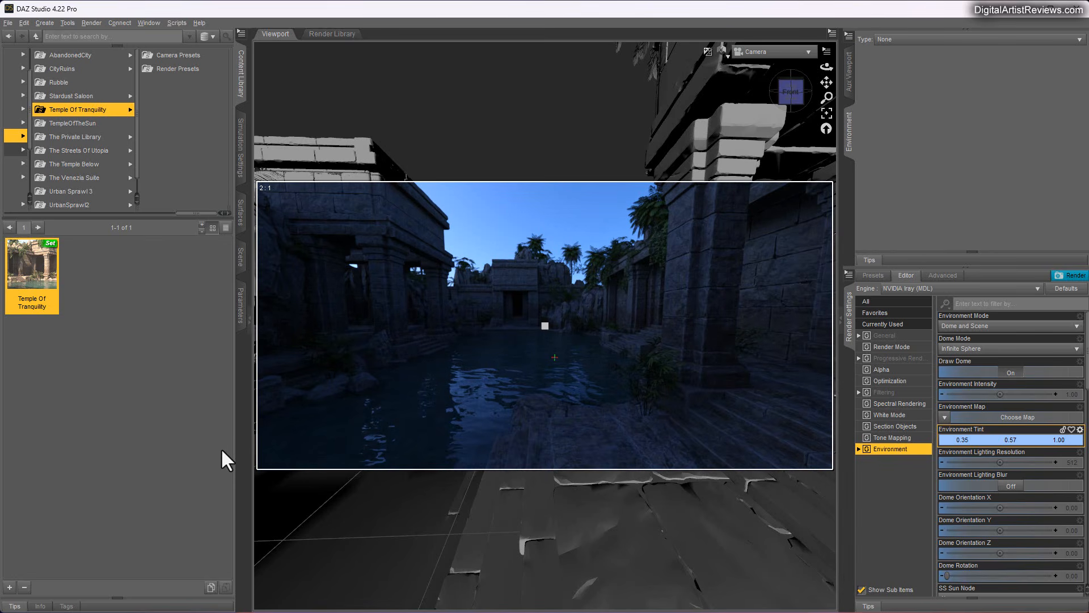
Create a new spotlight with the default settings and show it in the scene's node list
{"action": "left_click", "coordinate": [45, 22]}
{"action": "left_click", "coordinate": [77, 72]}
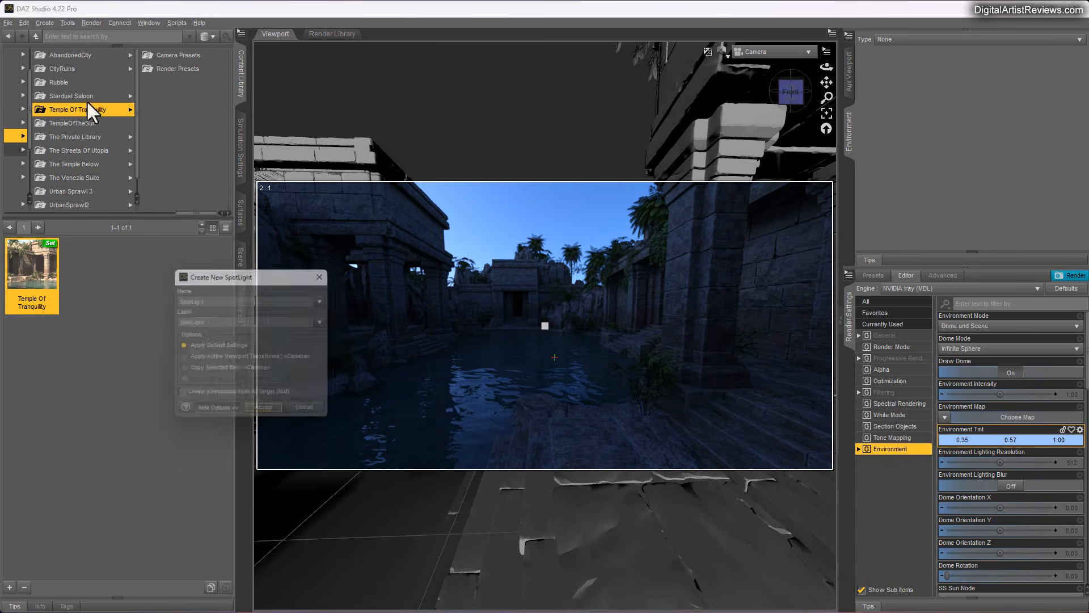
{"action": "left_click", "coordinate": [267, 411]}
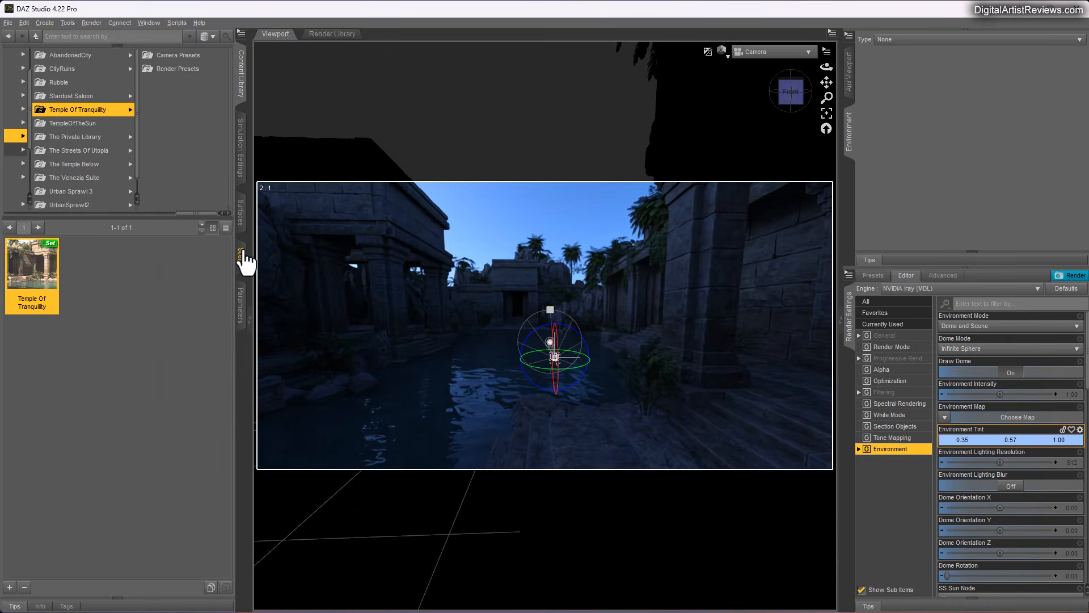
{"action": "left_click", "coordinate": [241, 256]}
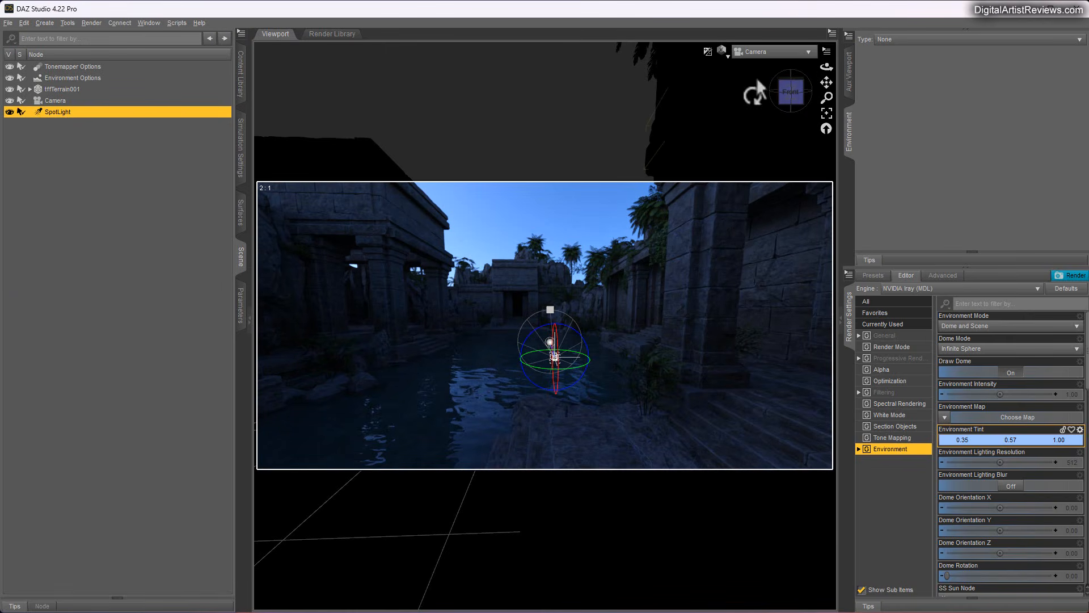
Switch the viewport from the rendered preview to a textured shaded style and view the scene through the SpotLight
{"action": "left_click", "coordinate": [722, 51]}
{"action": "left_click", "coordinate": [713, 160]}
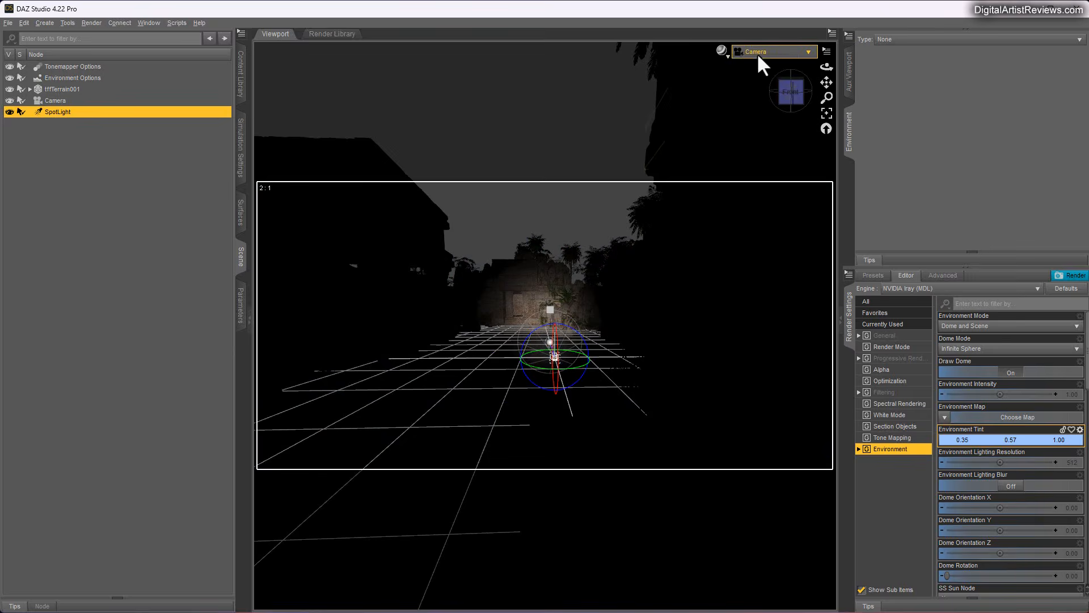
{"action": "left_click", "coordinate": [757, 53]}
{"action": "left_click", "coordinate": [741, 167]}
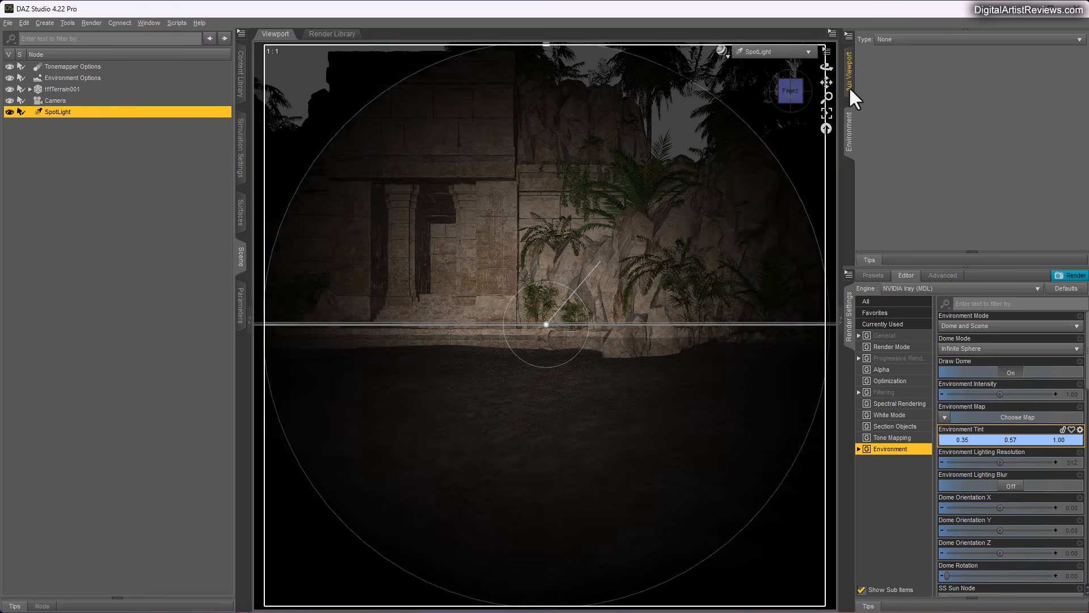
Move and rotate the spotlight from its own view until it aims down past the palm tree toward the temple wall
{"action": "left_click_drag", "start_coordinate": [826, 83], "coordinate": [884, 319]}
{"action": "left_click_drag", "start_coordinate": [825, 65], "coordinate": [368, 48]}
{"action": "left_click_drag", "start_coordinate": [828, 96], "coordinate": [826, 136]}
{"action": "mouse_move", "coordinate": [827, 71]}
{"action": "left_mouse_down"}
{"action": "mouse_move", "coordinate": [819, 105]}
{"action": "mouse_move", "coordinate": [826, 81]}
{"action": "mouse_move", "coordinate": [809, 46]}
{"action": "mouse_move", "coordinate": [826, 75]}
{"action": "mouse_move", "coordinate": [824, 66]}
{"action": "left_mouse_up"}
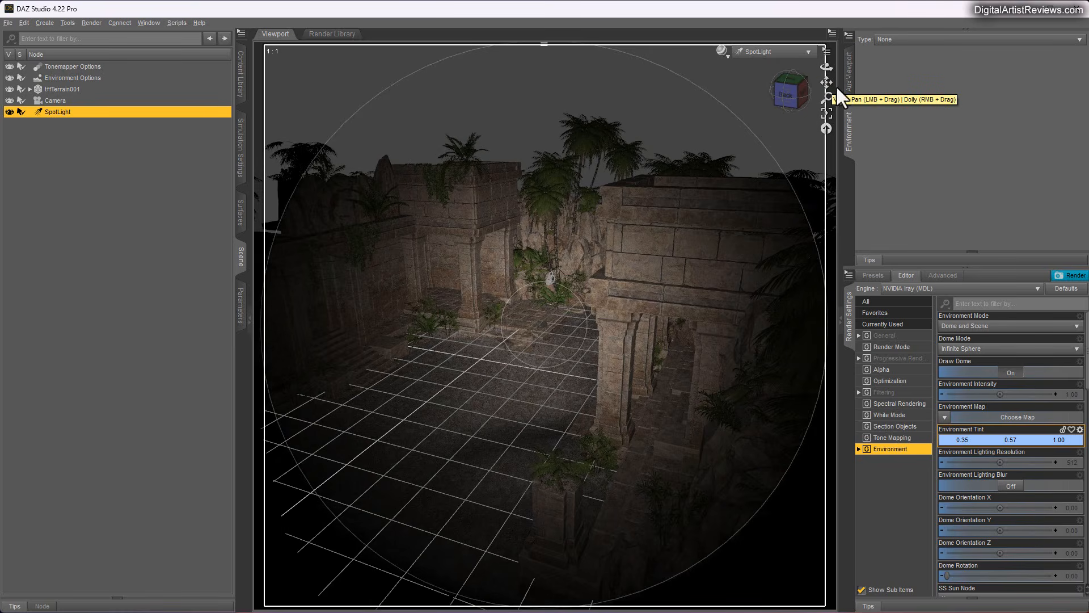
{"action": "mouse_move", "coordinate": [826, 82]}
{"action": "left_mouse_down"}
{"action": "mouse_move", "coordinate": [815, 80]}
{"action": "mouse_move", "coordinate": [824, 67]}
{"action": "left_mouse_up"}
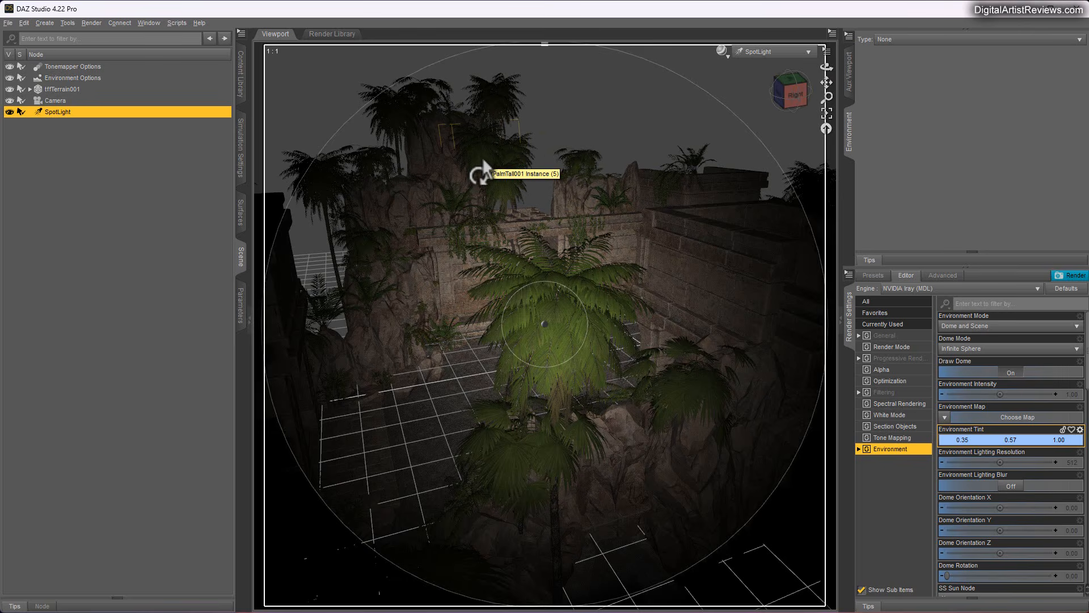
Narrow the spotlight's Spread Angle to about 43.41 in its light parameters
{"action": "left_click", "coordinate": [240, 305]}
{"action": "left_click", "coordinate": [32, 175]}
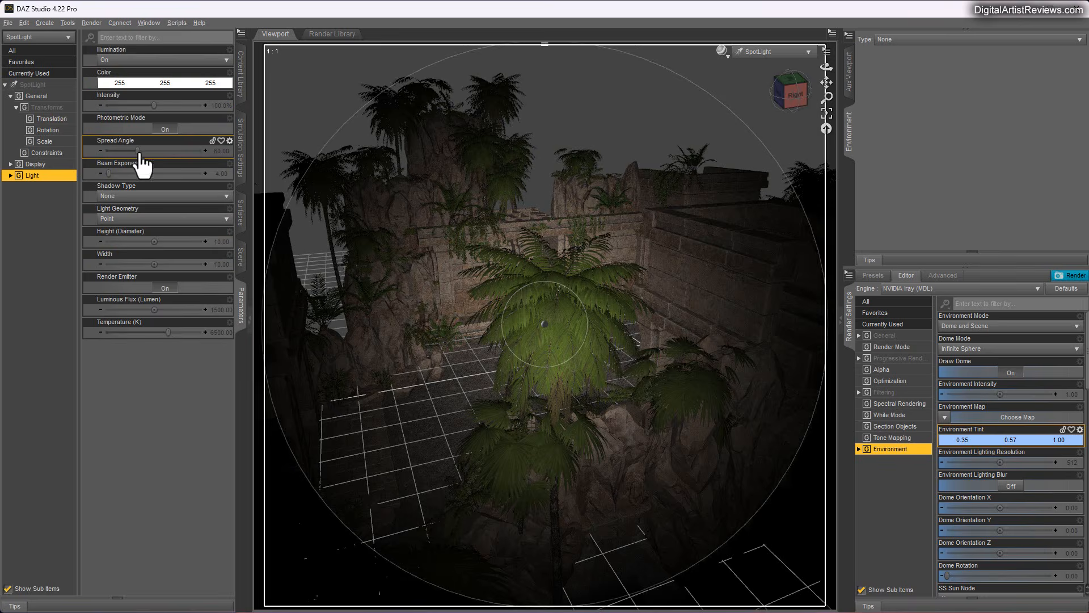
{"action": "mouse_move", "coordinate": [138, 152]}
{"action": "left_mouse_down"}
{"action": "mouse_move", "coordinate": [116, 150]}
{"action": "mouse_move", "coordinate": [156, 150]}
{"action": "mouse_move", "coordinate": [129, 150]}
{"action": "left_mouse_up"}
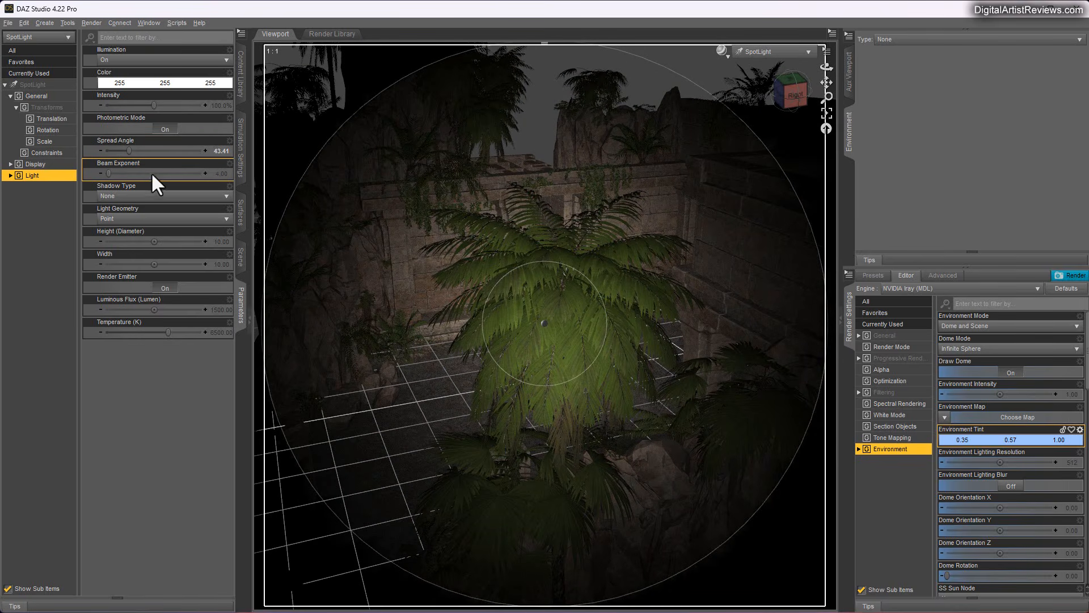
Set the spotlight's Shadow Type to Raytraced (Software Only) and its Light Geometry to Rectangle
{"action": "left_click", "coordinate": [135, 195]}
{"action": "left_click", "coordinate": [125, 234]}
{"action": "left_click", "coordinate": [121, 223]}
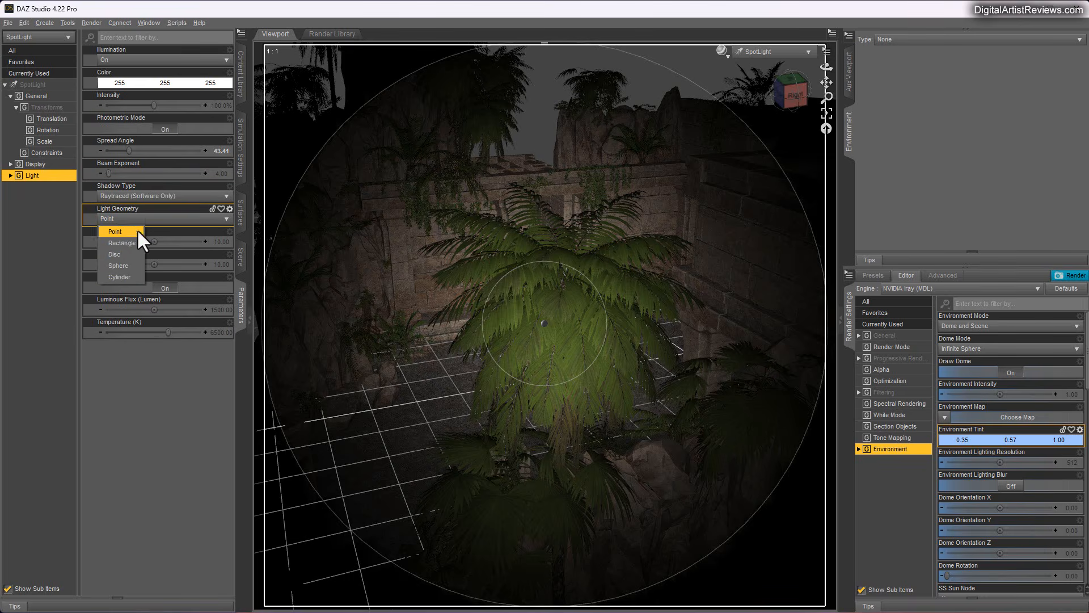
{"action": "left_click", "coordinate": [121, 243]}
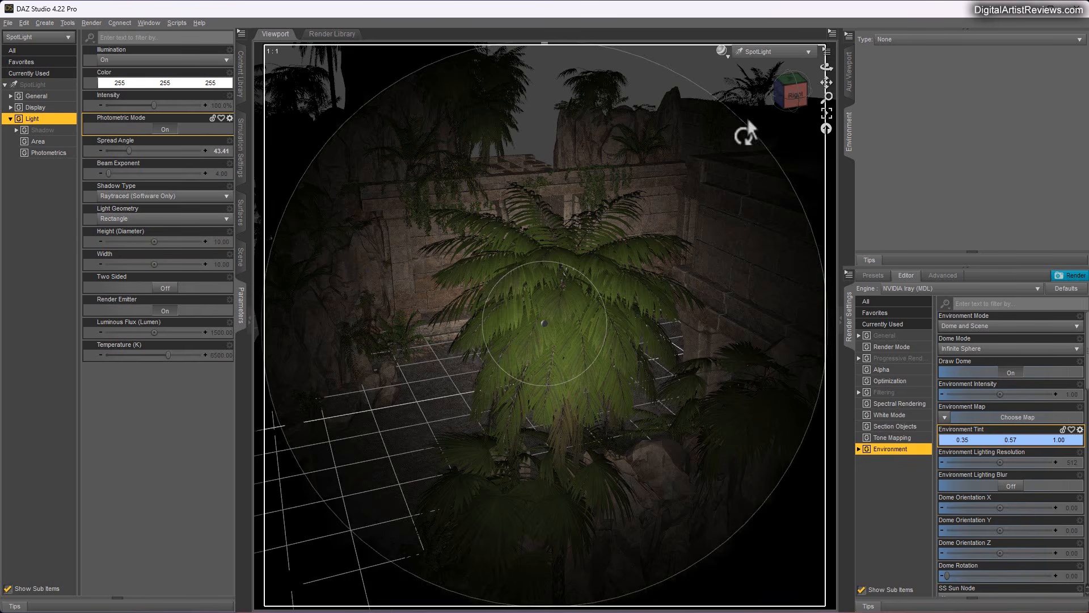
Set the spotlight's Luminous Flux to 150000 lumens and show the Camera view in the rendered preview style
{"action": "left_click", "coordinate": [760, 52]}
{"action": "left_click", "coordinate": [740, 151]}
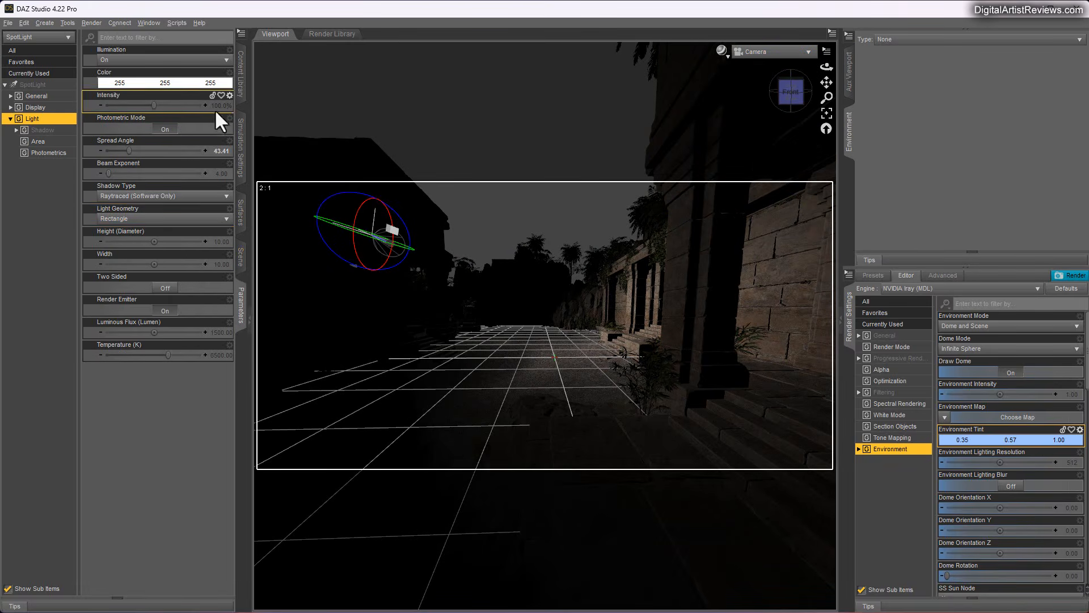
{"action": "double_click", "coordinate": [173, 332]}
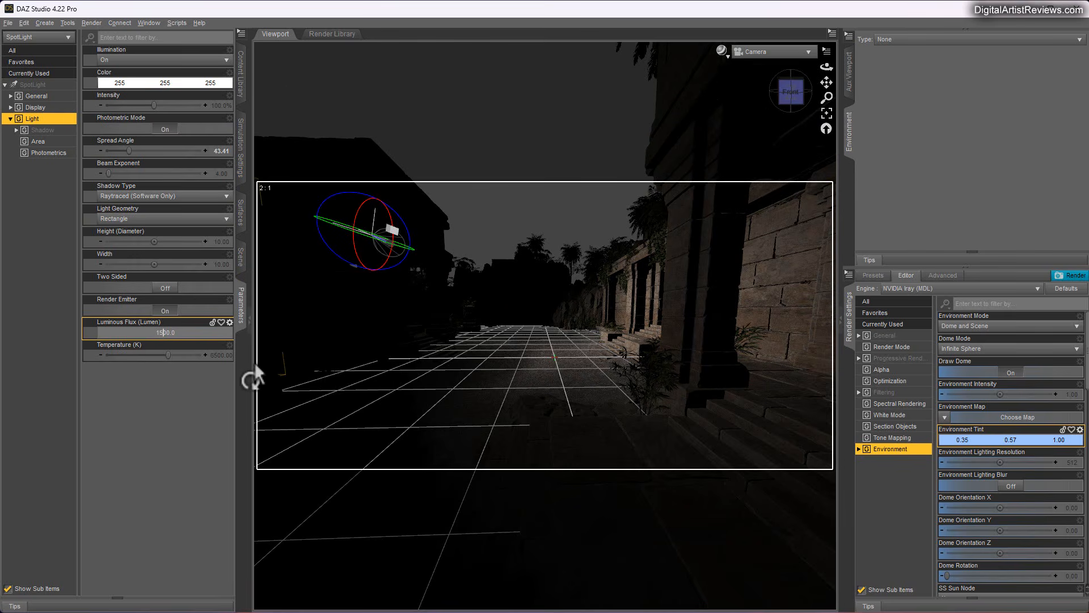
{"action": "type", "text": "00"}
{"action": "key", "text": "Return"}
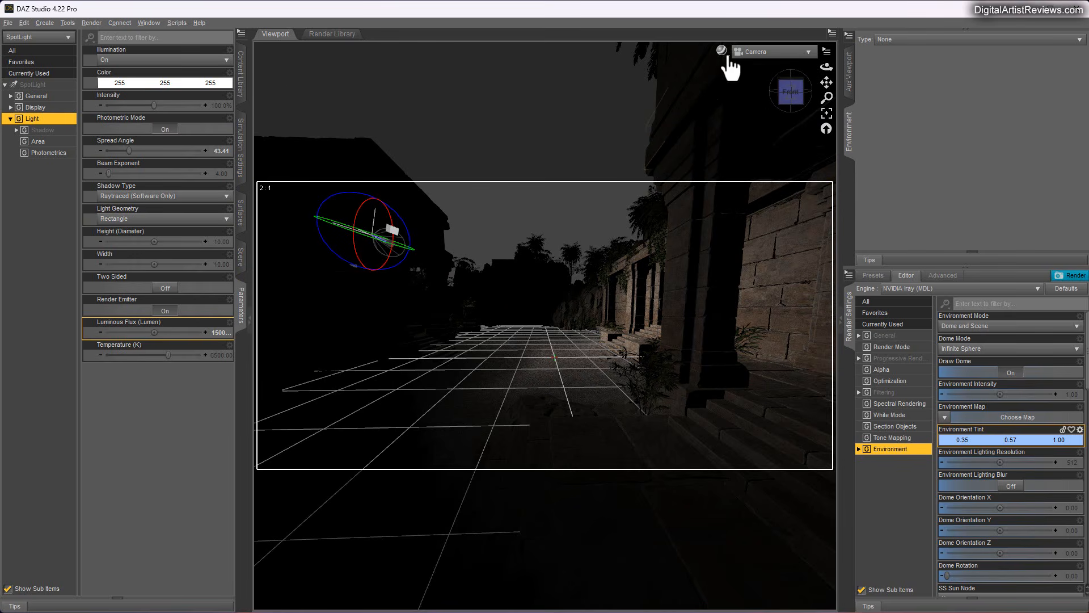
{"action": "left_click", "coordinate": [724, 54]}
{"action": "left_click", "coordinate": [717, 185]}
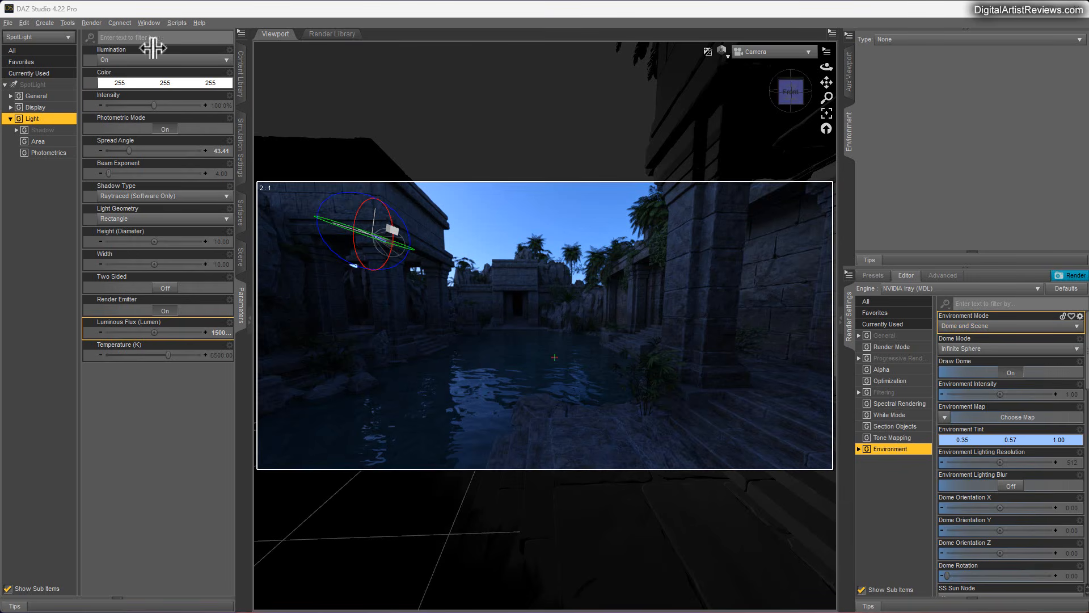
Raise the spotlight's Luminous Flux to 15000000 lumens and further to 35000000 lumens
{"action": "left_click", "coordinate": [223, 332]}
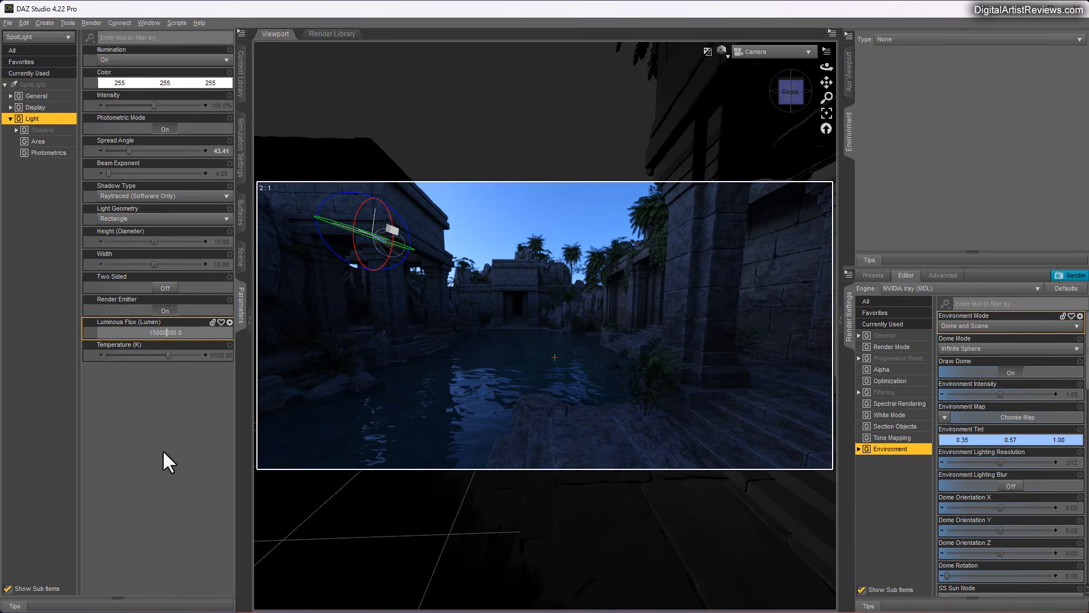
{"action": "key", "text": "Return"}
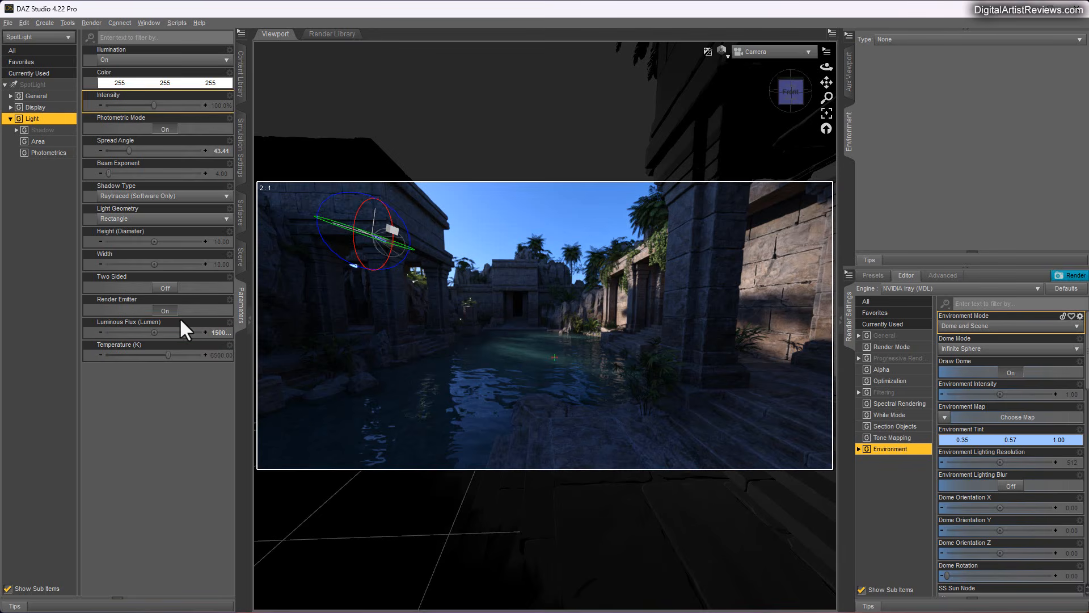
{"action": "left_click", "coordinate": [213, 331]}
{"action": "left_click", "coordinate": [156, 336]}
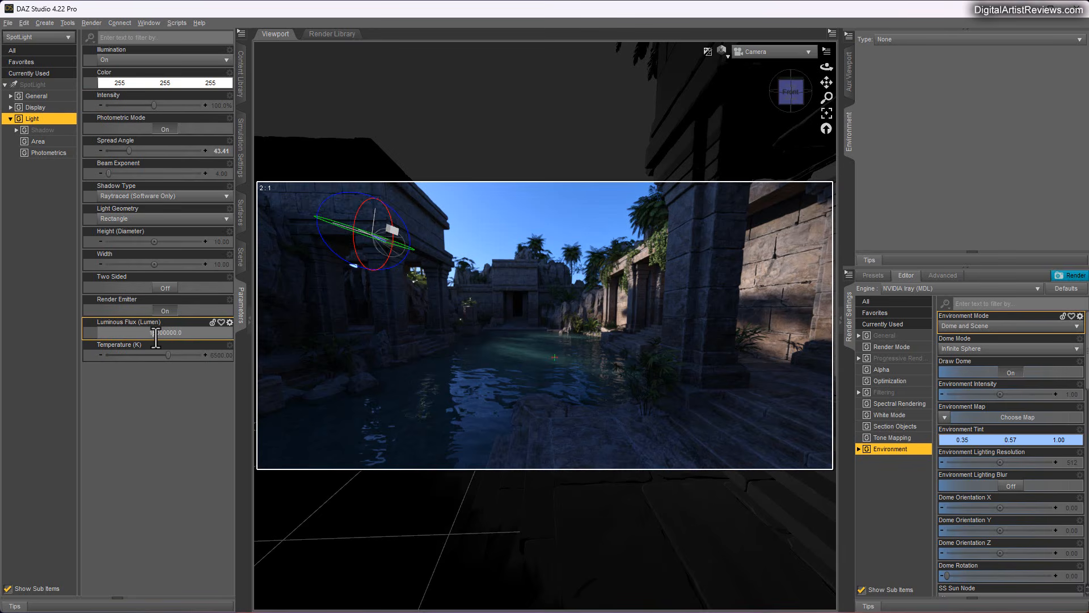
{"action": "key", "text": "BackSpace"}
{"action": "type", "text": "3"}
{"action": "key", "text": "Return"}
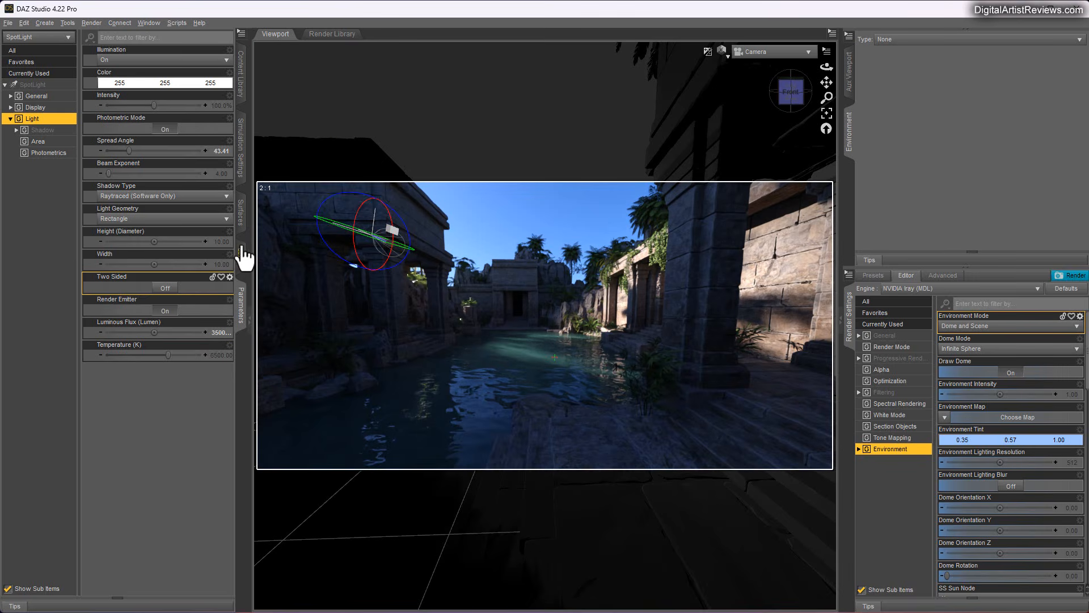
Try Spread Angle values of 20, 90 and 120 on the spotlight
{"action": "left_click", "coordinate": [219, 149]}
{"action": "type", "text": "20"}
{"action": "key", "text": "Return"}
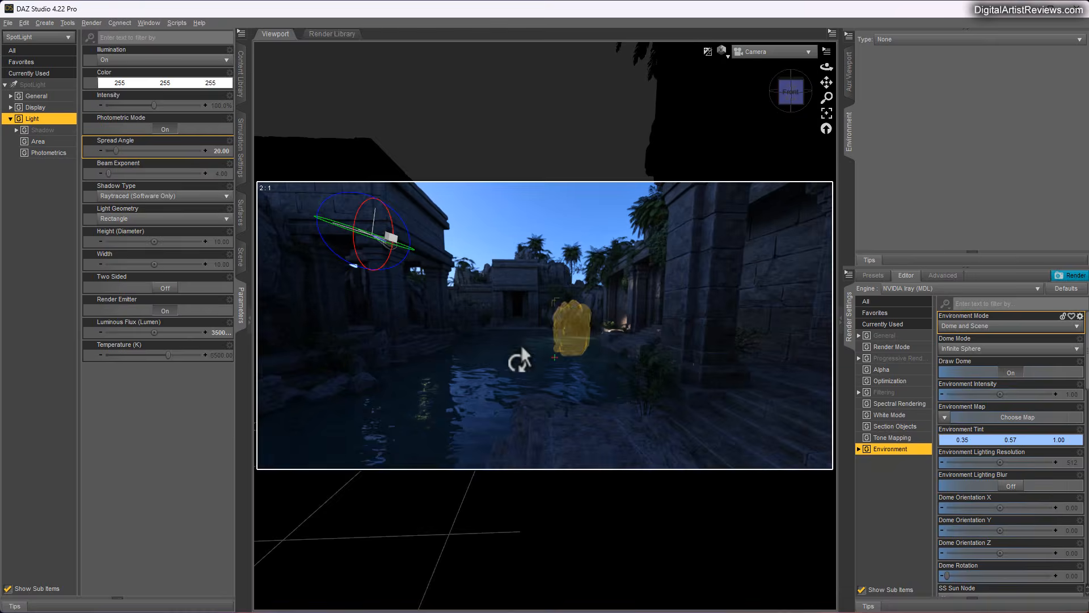
{"action": "left_click", "coordinate": [223, 149]}
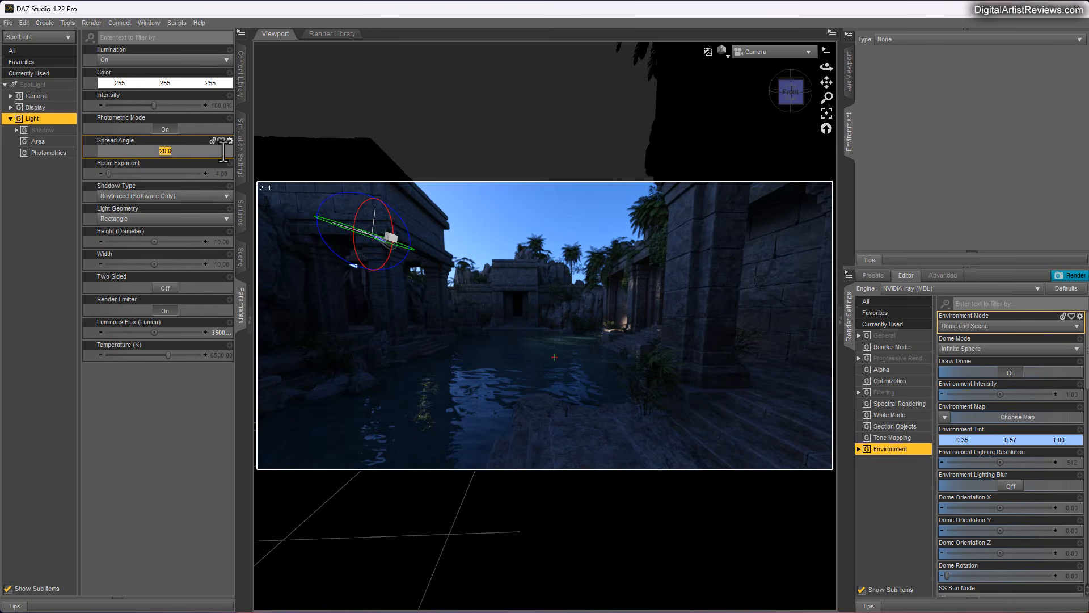
{"action": "key", "text": "Return"}
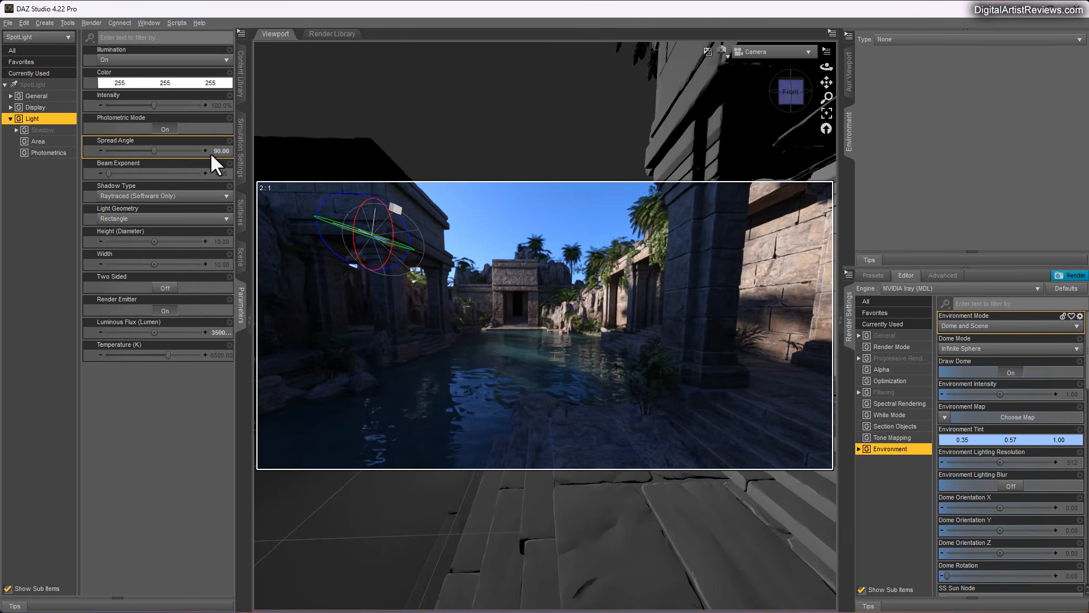
{"action": "left_click", "coordinate": [217, 151]}
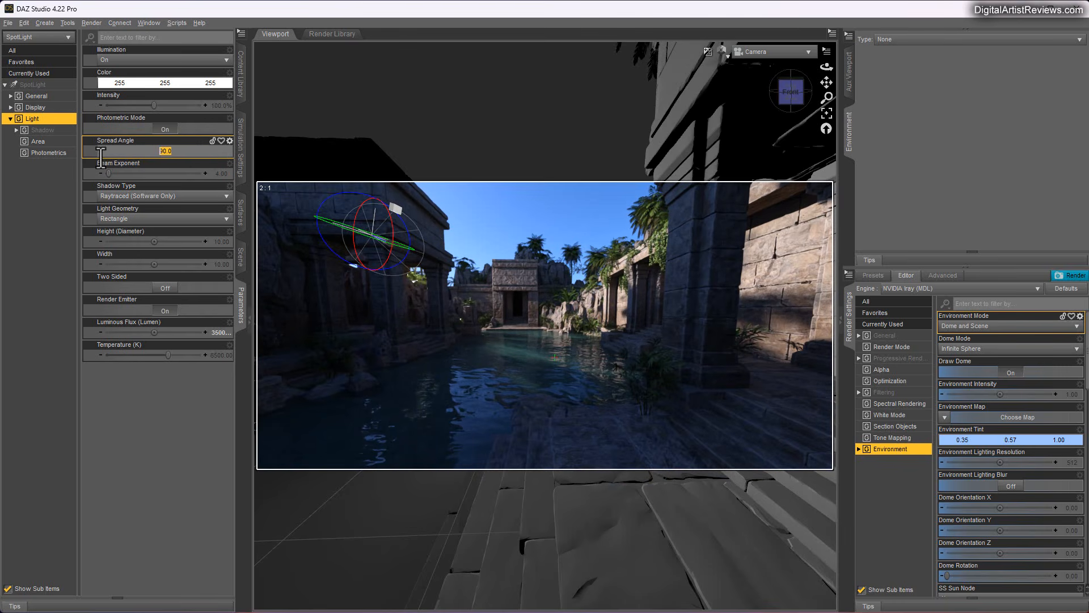
{"action": "type", "text": "120"}
{"action": "key", "text": "Return"}
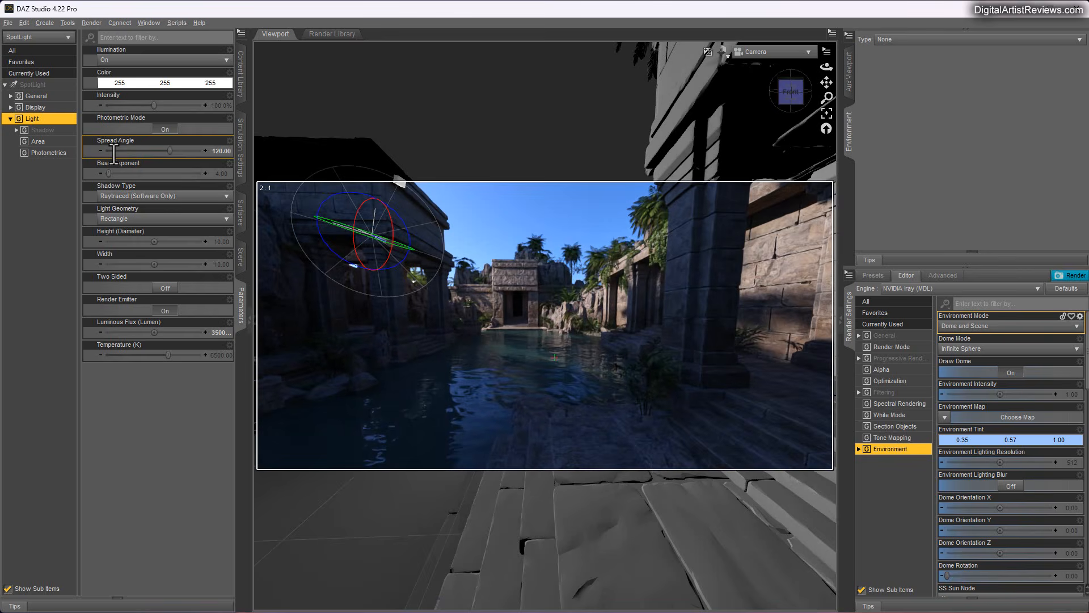
Set the spotlight's Spread Angle to 30
{"action": "left_click", "coordinate": [218, 152]}
{"action": "type", "text": "30"}
{"action": "key", "text": "Return"}
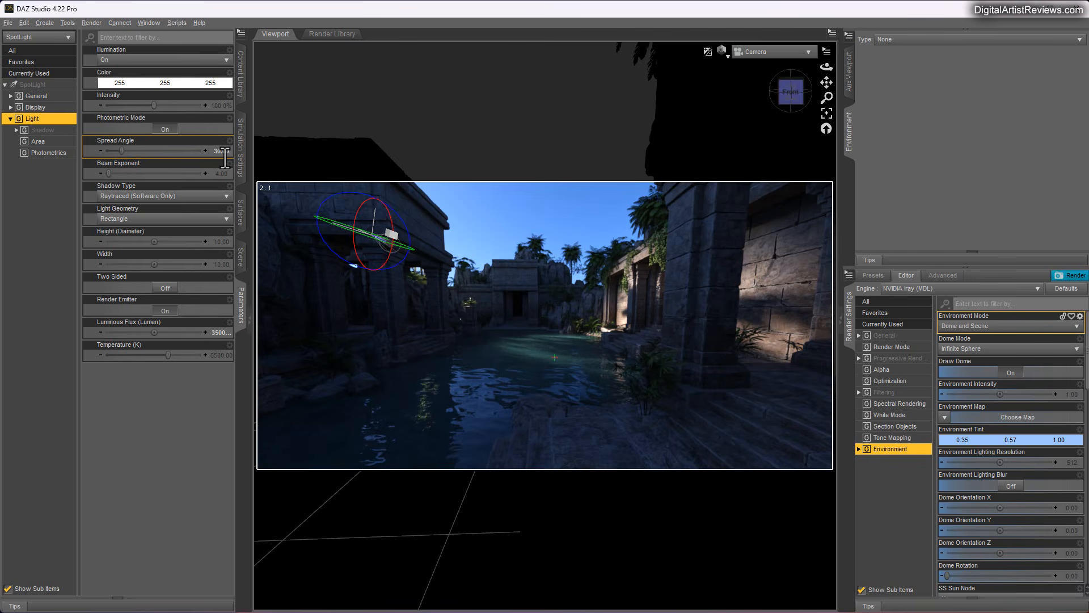
Reposition the spotlight from its own view so it shines past the palm onto the temple wall, and return to the Camera view
{"action": "left_click", "coordinate": [767, 51]}
{"action": "left_click", "coordinate": [747, 162]}
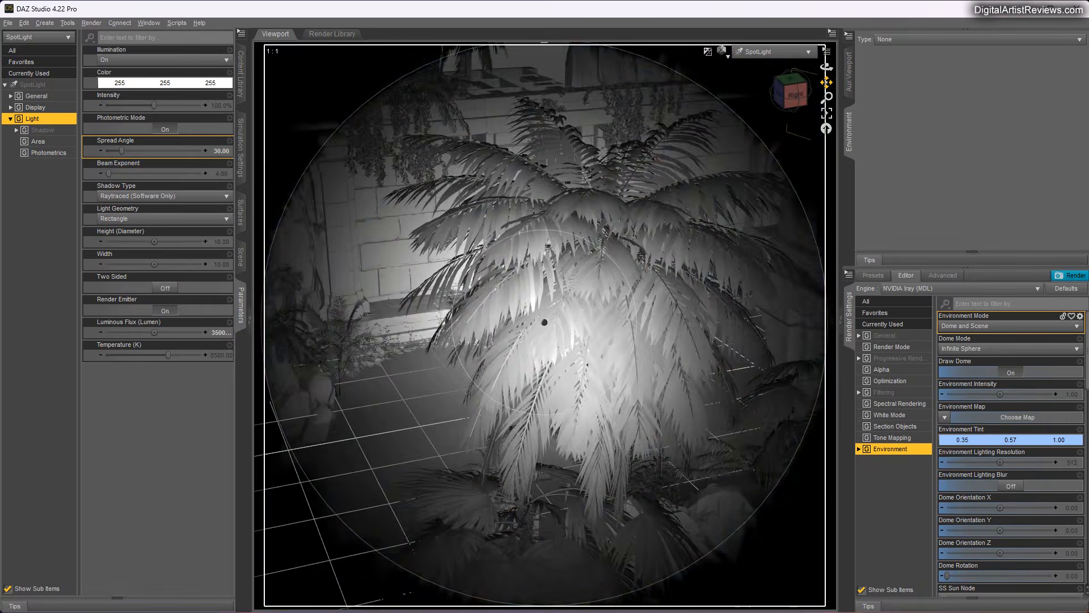
{"action": "left_click_drag", "start_coordinate": [826, 82], "coordinate": [952, 60]}
{"action": "left_click_drag", "start_coordinate": [824, 68], "coordinate": [748, 65]}
{"action": "left_click", "coordinate": [763, 51]}
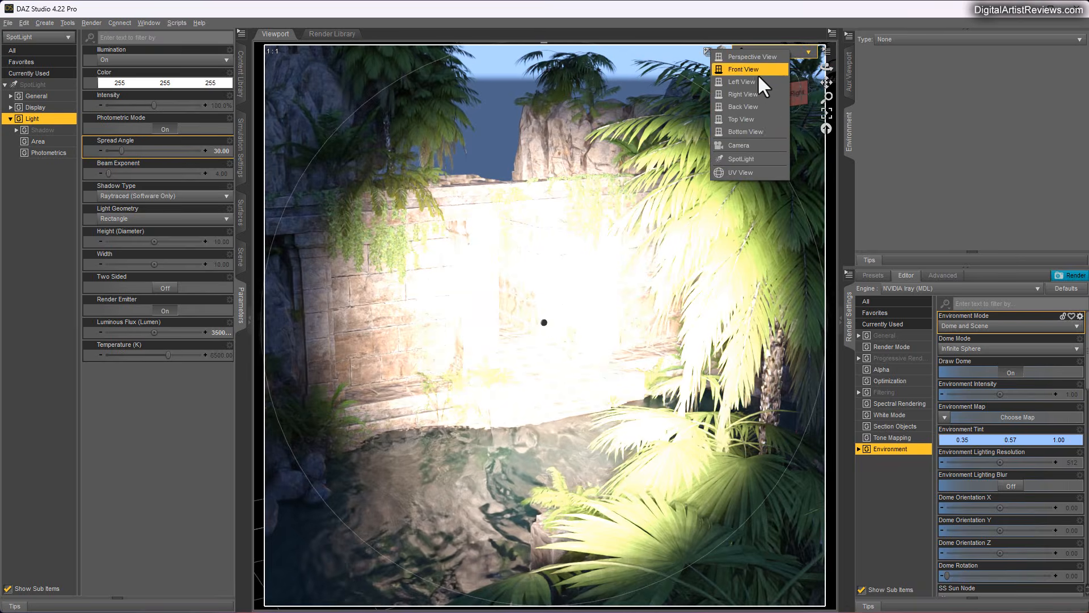
{"action": "left_click", "coordinate": [747, 145]}
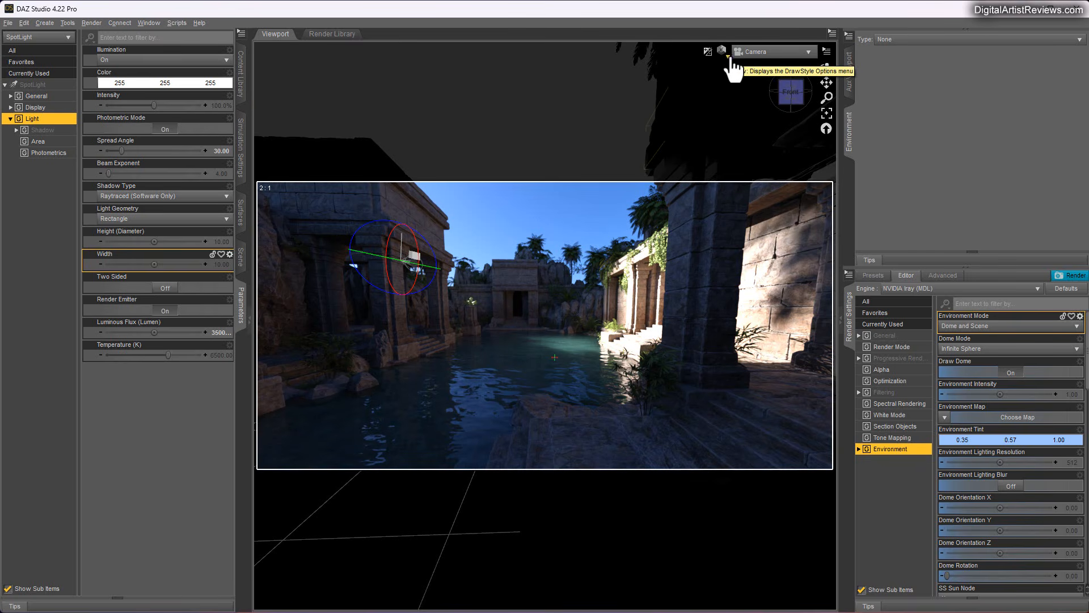
Shift the spotlight sideways from its own view to light more of the near stone wall, and return to the Camera view
{"action": "left_click", "coordinate": [755, 52]}
{"action": "left_click", "coordinate": [746, 165]}
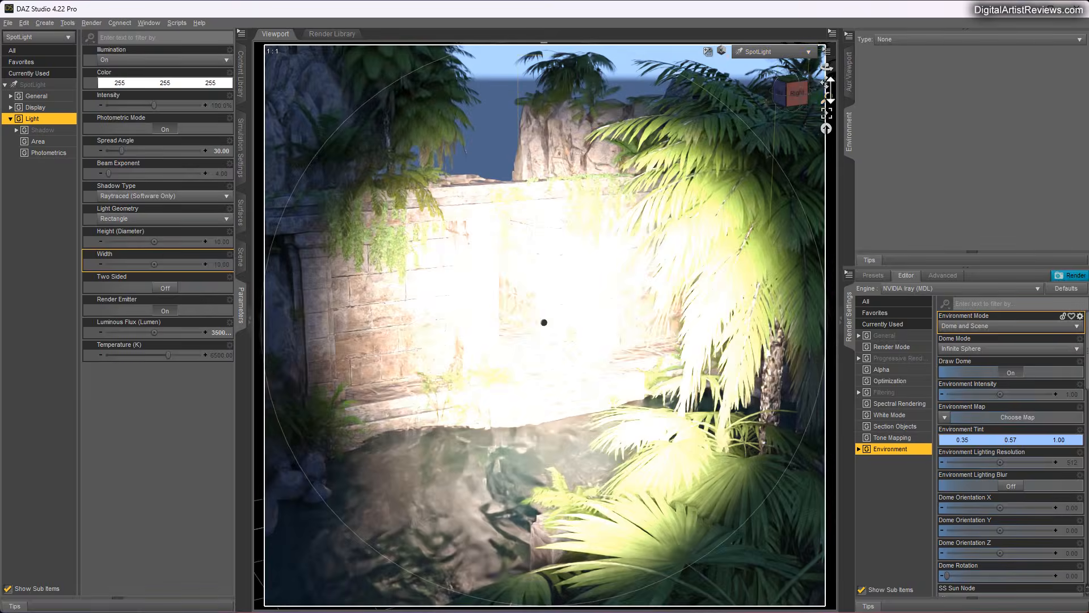
{"action": "mouse_move", "coordinate": [827, 84]}
{"action": "left_mouse_down"}
{"action": "mouse_move", "coordinate": [842, 41]}
{"action": "mouse_move", "coordinate": [873, 48]}
{"action": "mouse_move", "coordinate": [894, 70]}
{"action": "mouse_move", "coordinate": [902, 45]}
{"action": "mouse_move", "coordinate": [933, 52]}
{"action": "mouse_move", "coordinate": [903, 55]}
{"action": "mouse_move", "coordinate": [918, 69]}
{"action": "mouse_move", "coordinate": [851, 73]}
{"action": "mouse_move", "coordinate": [865, 74]}
{"action": "left_mouse_up"}
{"action": "left_click", "coordinate": [786, 55]}
{"action": "left_click", "coordinate": [769, 148]}
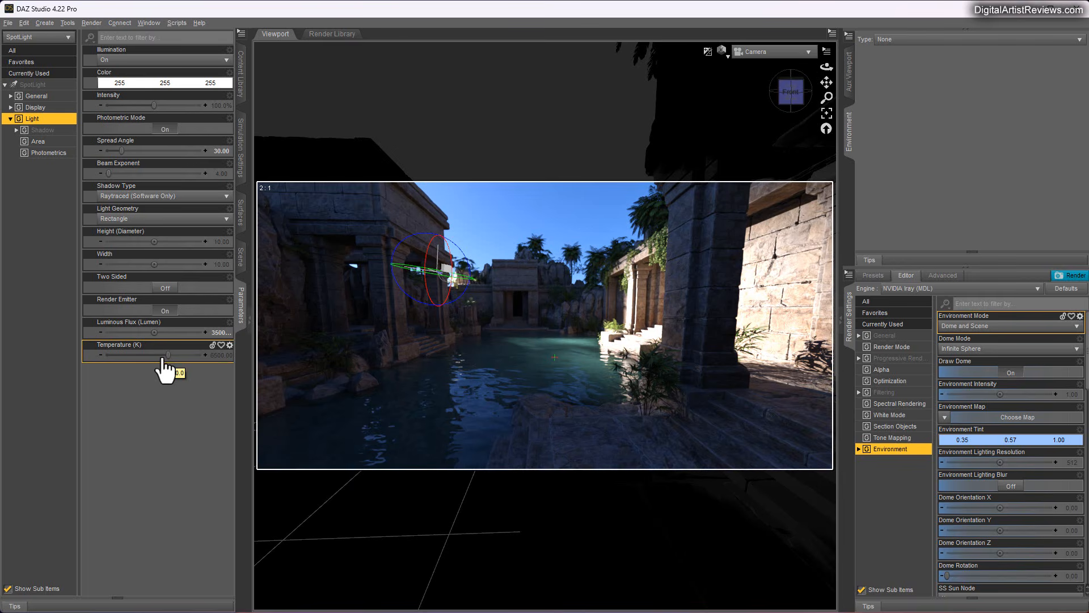
Move the spotlight lower and farther over the pool from its own view, and check the lighting through the Camera
{"action": "left_click", "coordinate": [755, 52]}
{"action": "left_click", "coordinate": [744, 137]}
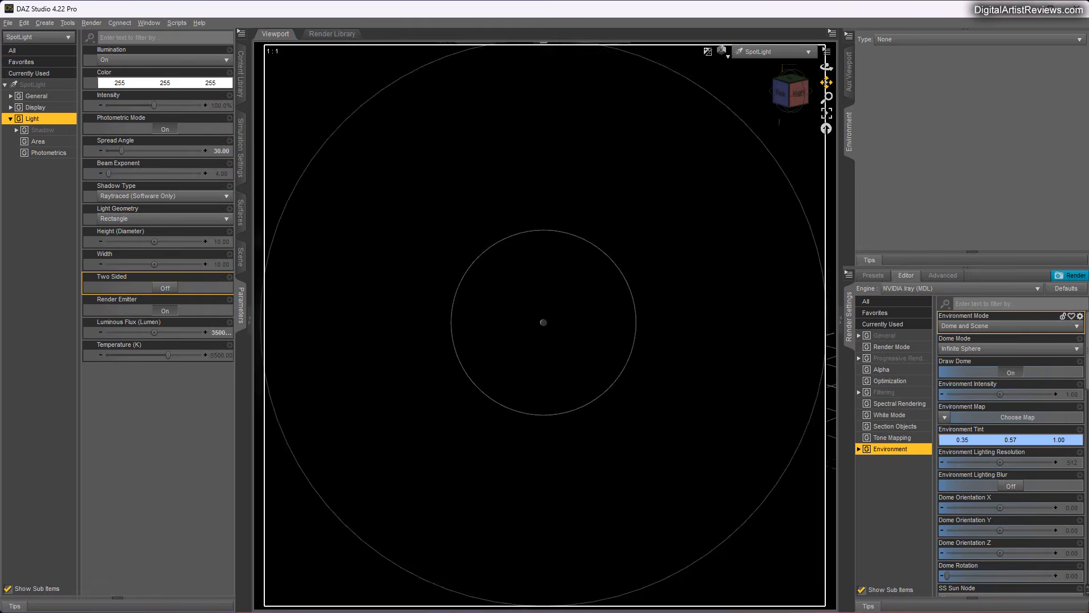
{"action": "left_click_drag", "start_coordinate": [827, 82], "coordinate": [826, 40]}
{"action": "left_click_drag", "start_coordinate": [827, 82], "coordinate": [998, 77]}
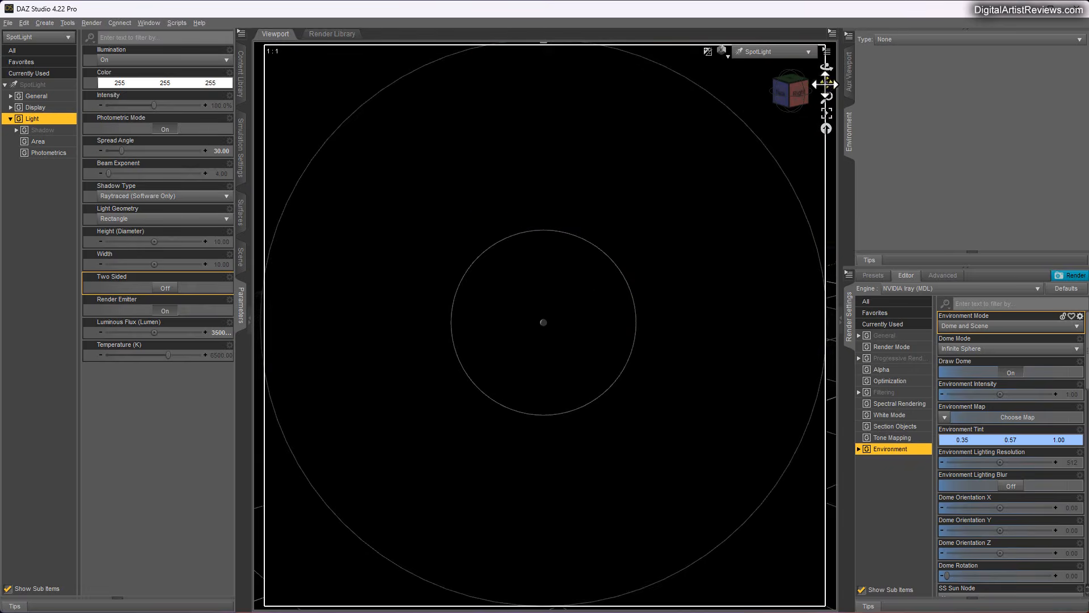
{"action": "mouse_move", "coordinate": [826, 84]}
{"action": "left_mouse_down"}
{"action": "mouse_move", "coordinate": [919, 11]}
{"action": "mouse_move", "coordinate": [826, 61]}
{"action": "mouse_move", "coordinate": [835, 24]}
{"action": "left_mouse_up"}
{"action": "left_click", "coordinate": [765, 52]}
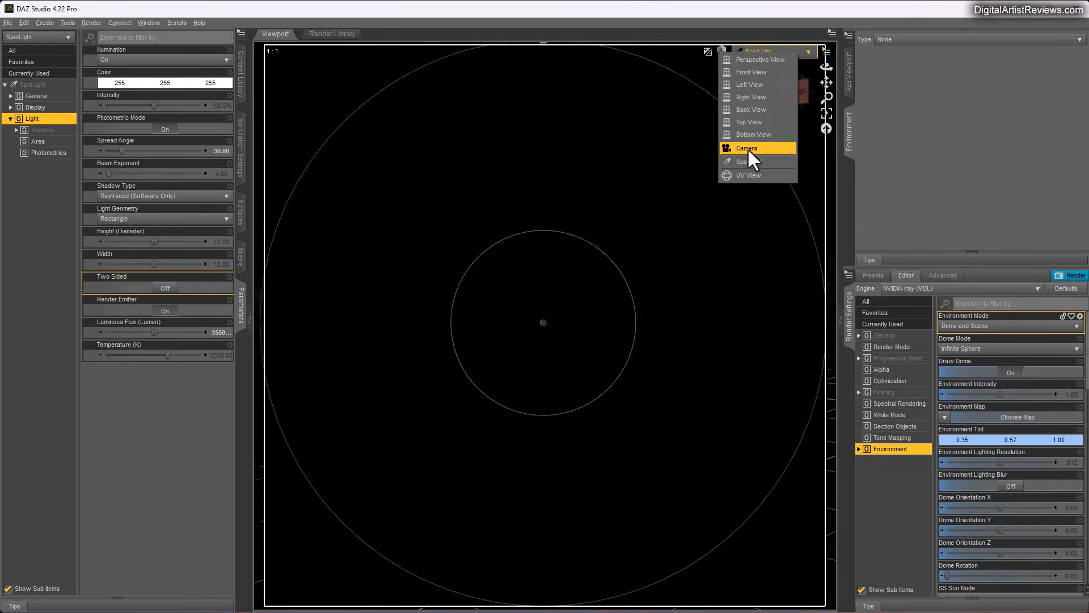
{"action": "left_click", "coordinate": [747, 149]}
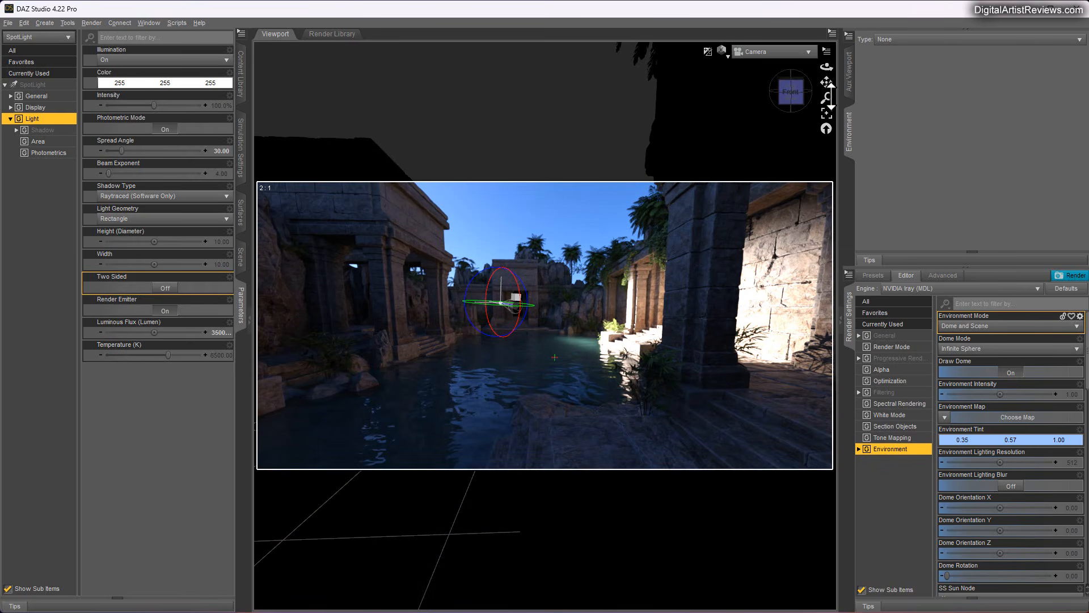
Reframe the Camera closer to the pool and temple with a slight change of angle
{"action": "left_click_drag", "start_coordinate": [827, 98], "coordinate": [828, 76]}
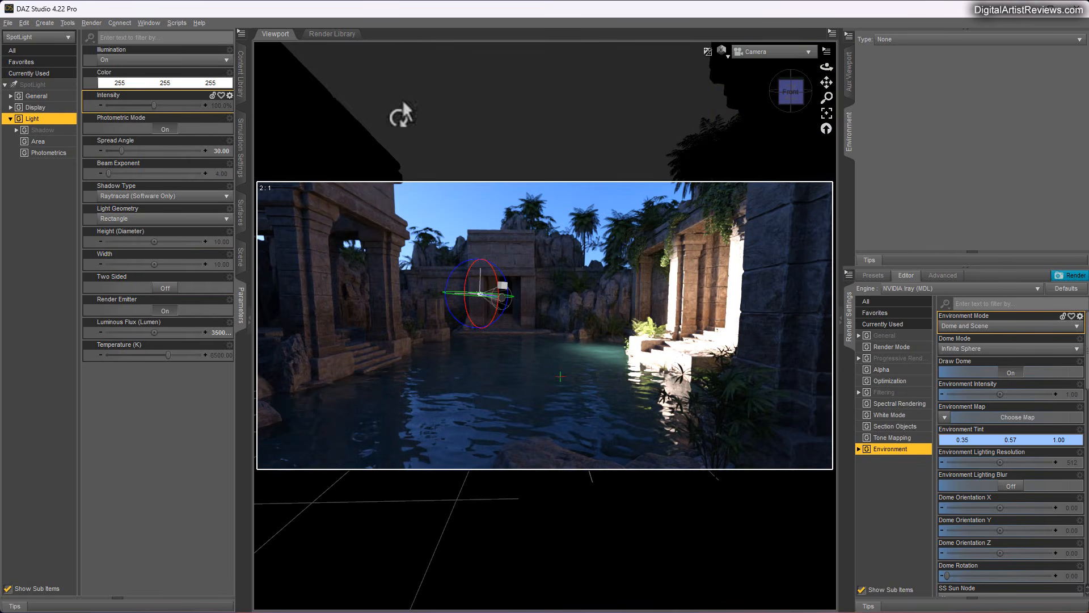
{"action": "left_click_drag", "start_coordinate": [825, 65], "coordinate": [825, 75]}
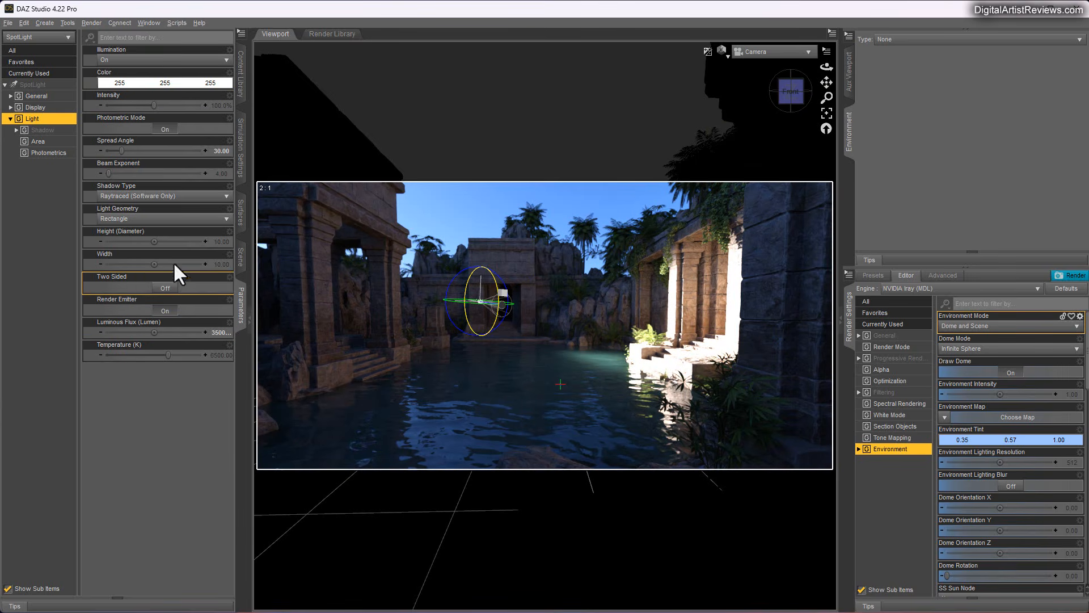
Set the spotlight's intensity to 50% and its luminous flux to 1500000 lumen
{"action": "left_click", "coordinate": [221, 105]}
{"action": "type", "text": "50"}
{"action": "key", "text": "Return"}
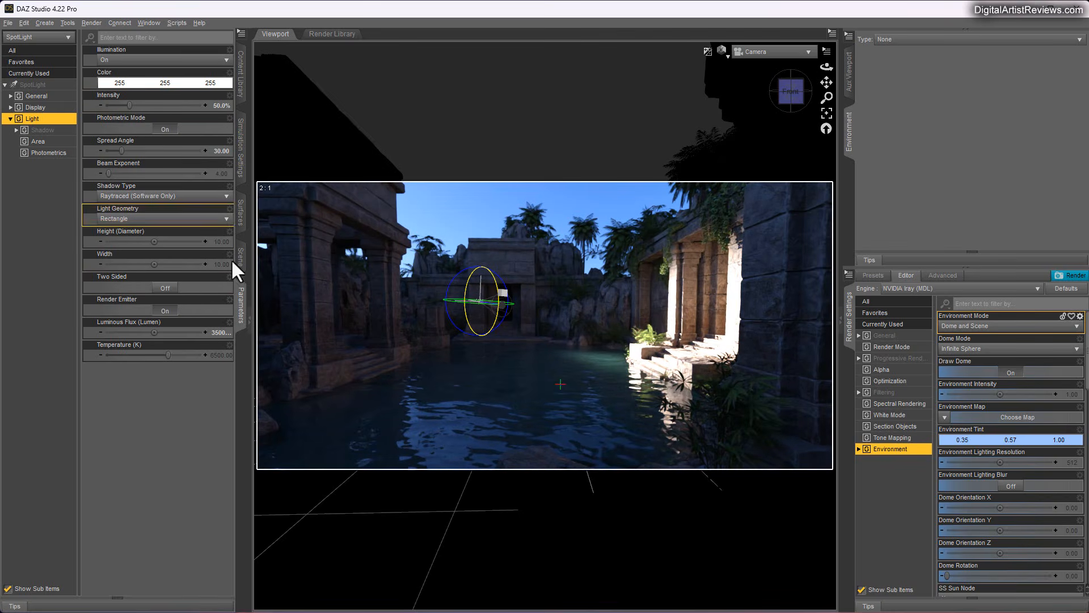
{"action": "left_click", "coordinate": [213, 331]}
{"action": "type", "text": "1500000"}
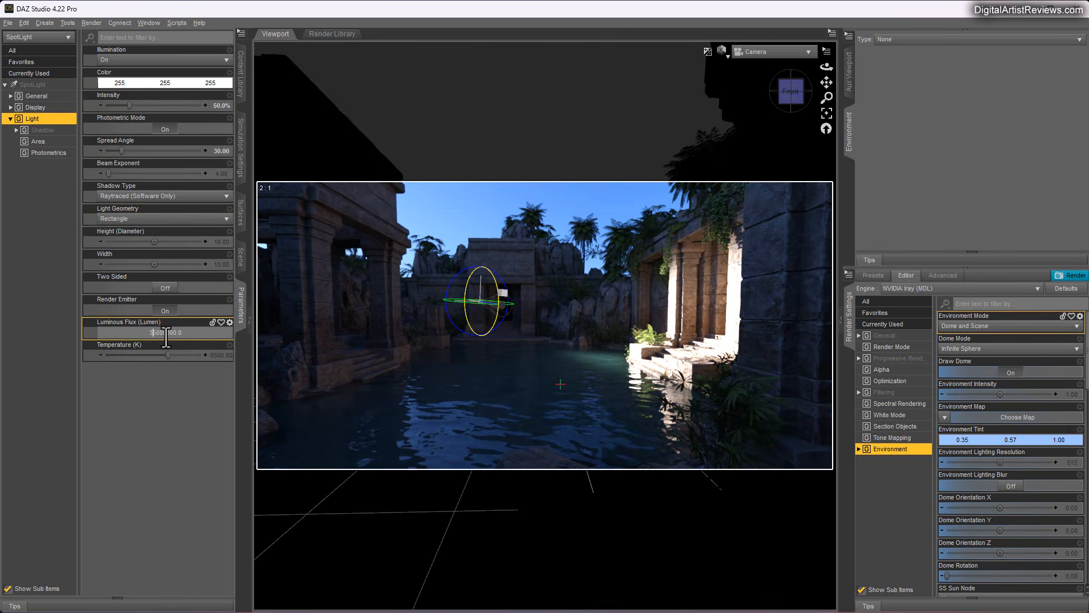
{"action": "key", "text": "Return"}
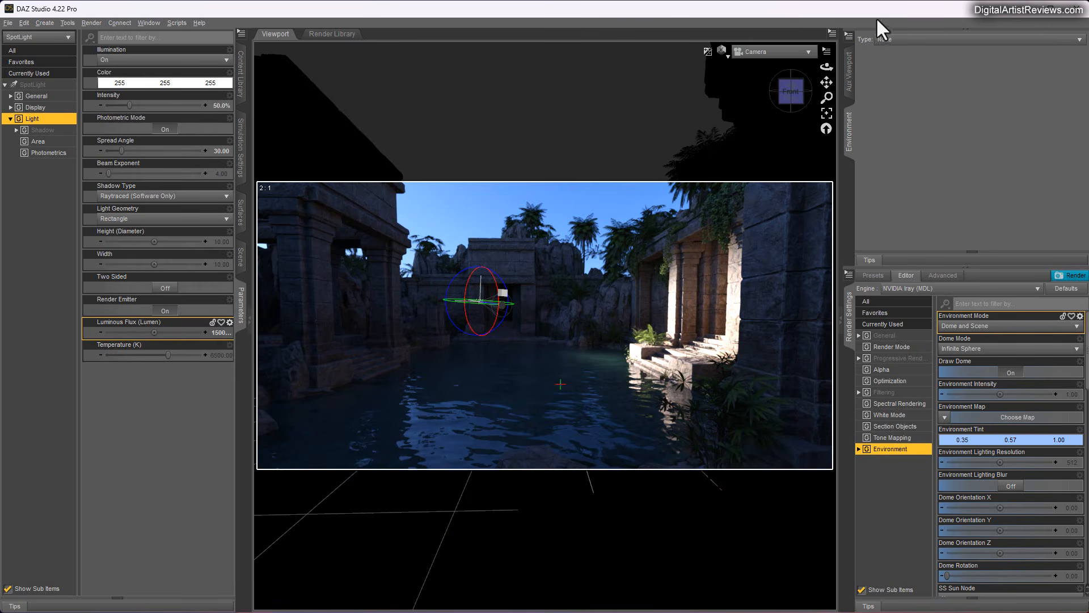
Pan and slightly orbit the Camera so the rock at the pool's near edge comes into the frame
{"action": "mouse_move", "coordinate": [827, 82]}
{"action": "left_mouse_down"}
{"action": "mouse_move", "coordinate": [823, 59]}
{"action": "mouse_move", "coordinate": [827, 103]}
{"action": "mouse_move", "coordinate": [826, 88]}
{"action": "left_mouse_up"}
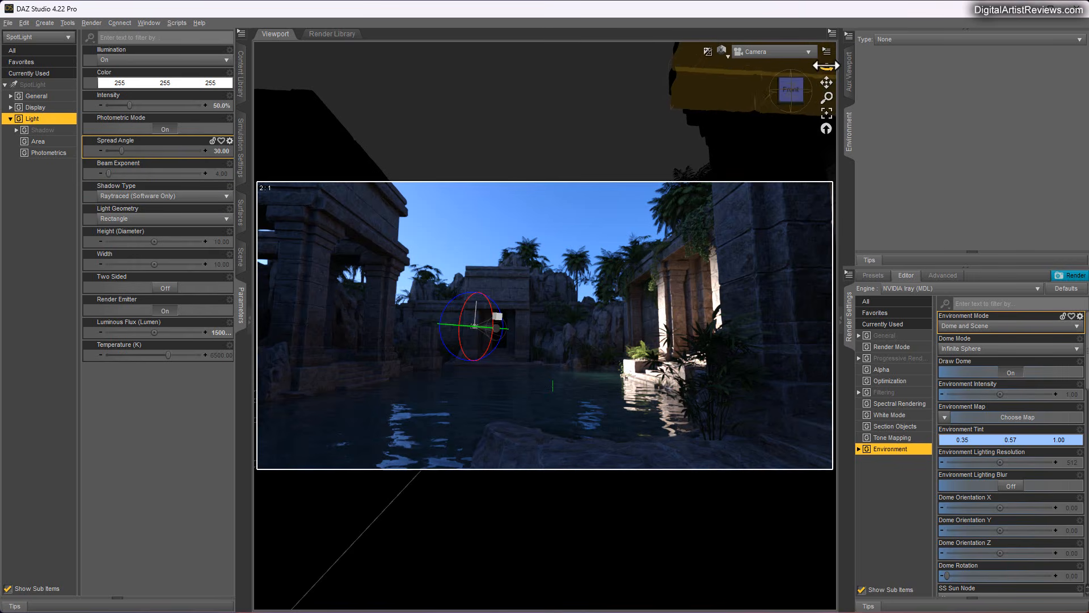
{"action": "left_click_drag", "start_coordinate": [827, 67], "coordinate": [831, 70]}
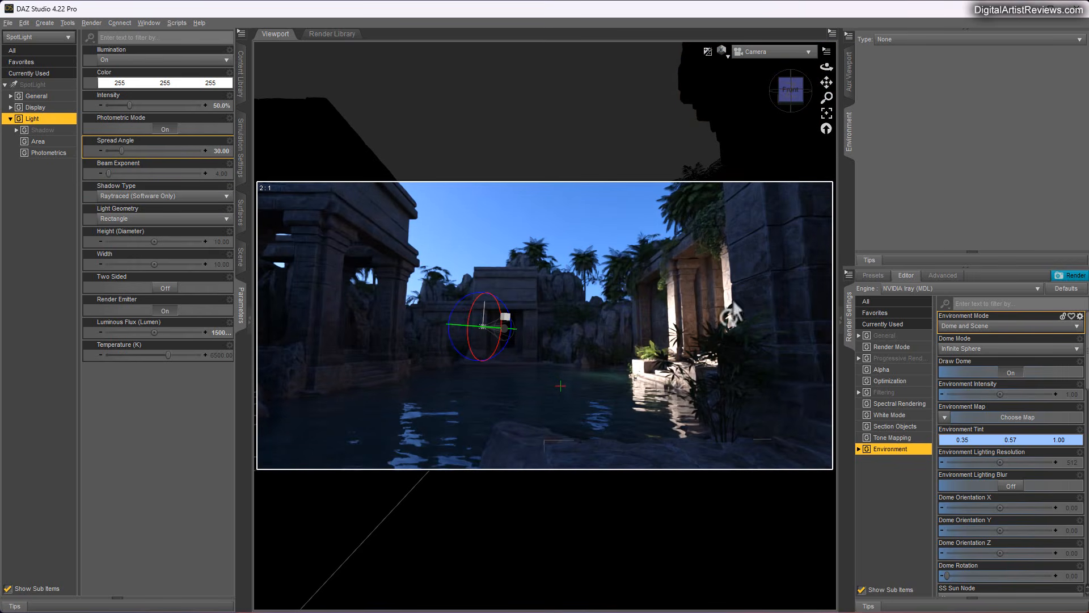
Isolate the spotlight's contribution by switching the Environment Mode to Scene Only, with the spotlight hidden first and shown again
{"action": "left_click", "coordinate": [241, 261]}
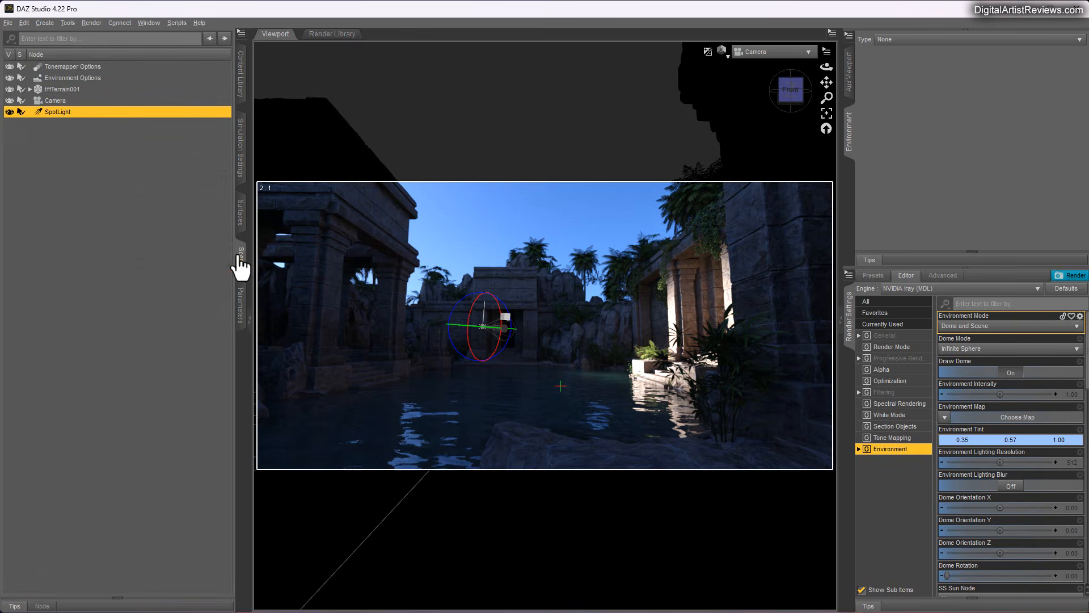
{"action": "left_click", "coordinate": [9, 112]}
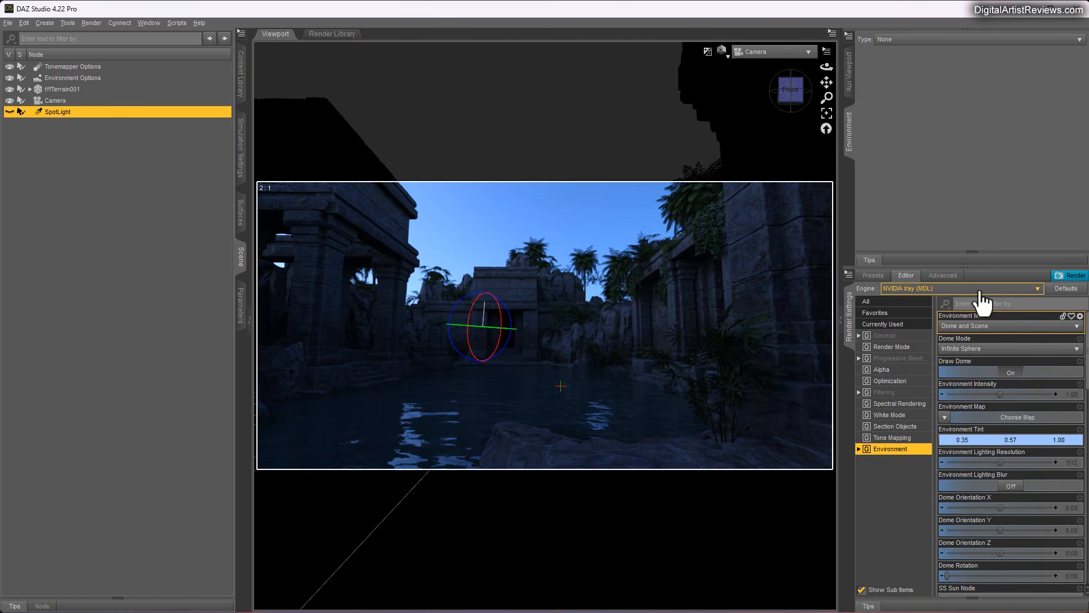
{"action": "left_click", "coordinate": [971, 331]}
{"action": "left_click", "coordinate": [964, 370]}
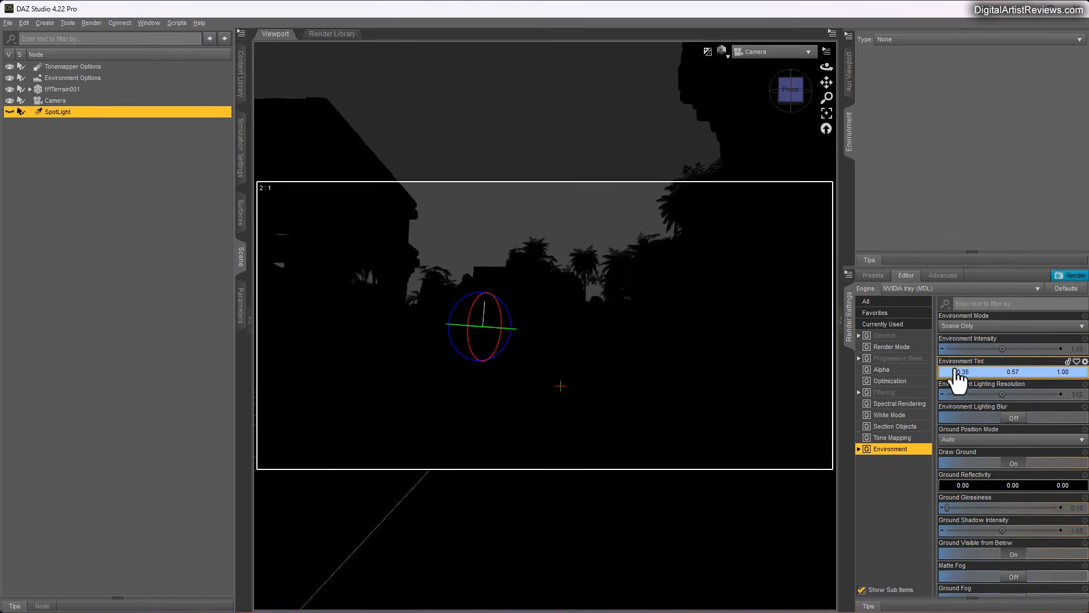
{"action": "left_click", "coordinate": [9, 112]}
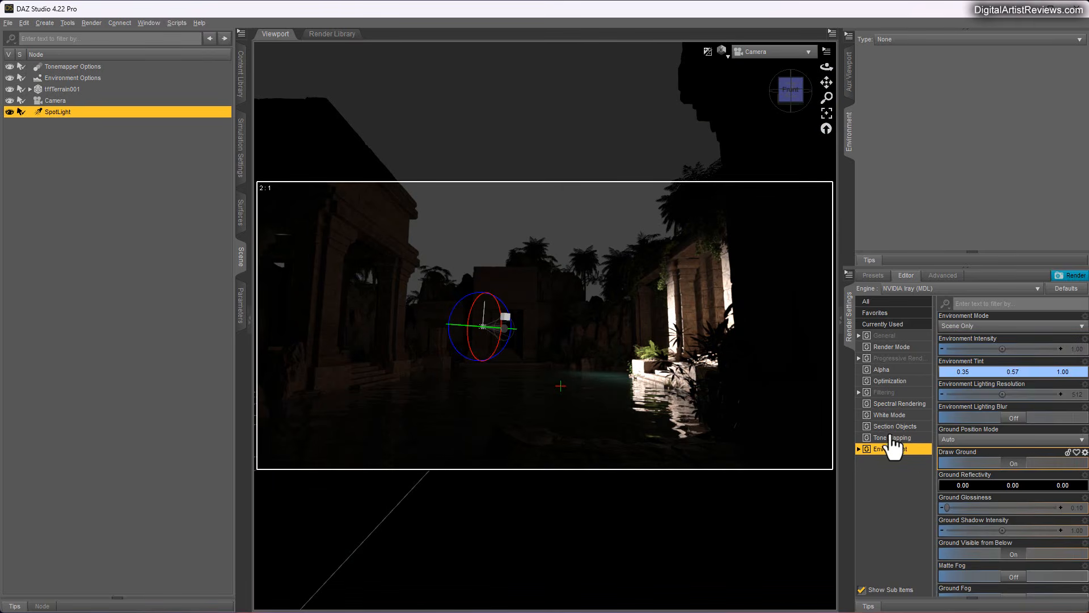
Limit the light bounces in the Optimization render settings by trying a Max Path Length of 1, then 2
{"action": "left_click", "coordinate": [887, 382]}
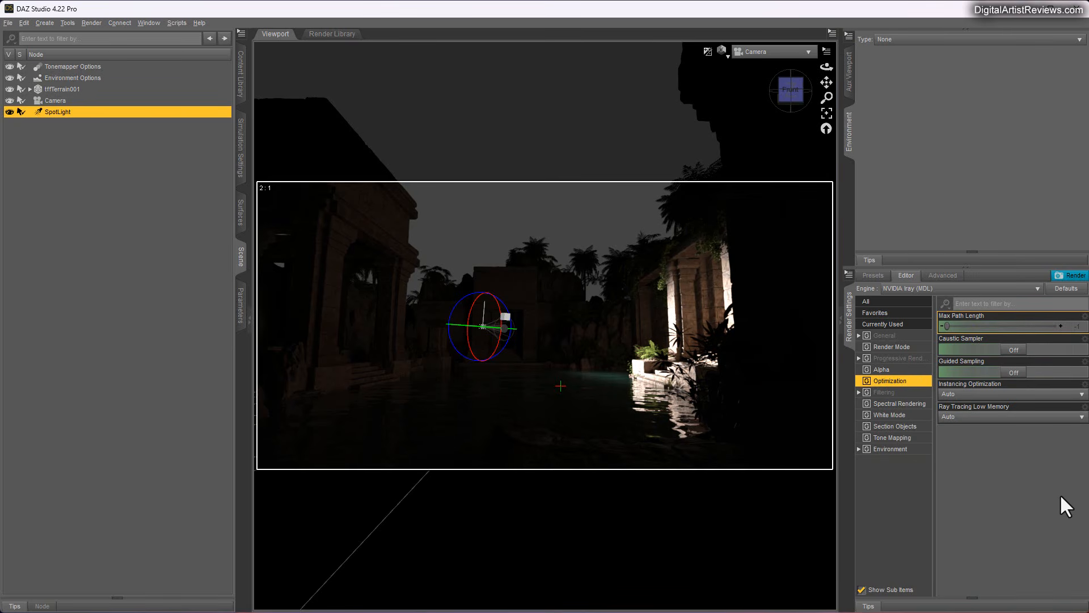
{"action": "left_click", "coordinate": [1076, 327]}
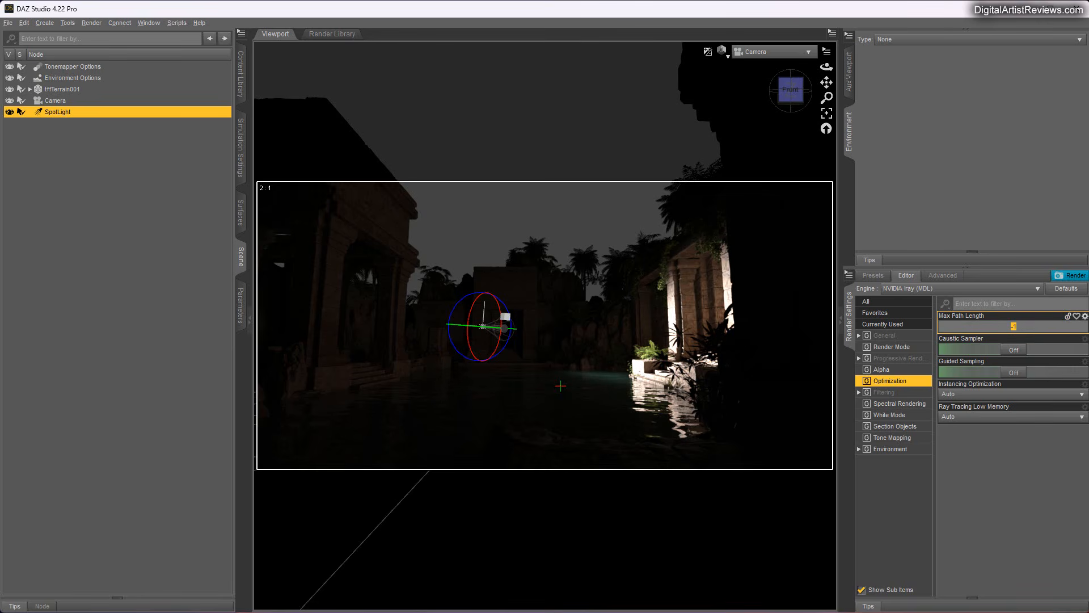
{"action": "type", "text": "1"}
{"action": "key", "text": "Return"}
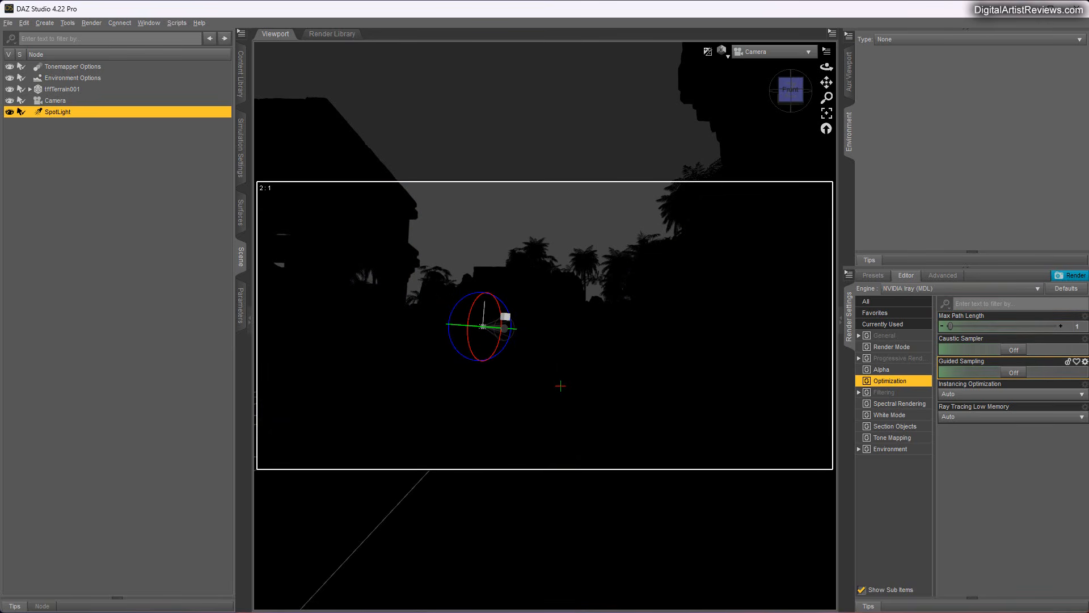
{"action": "left_click", "coordinate": [1076, 327]}
{"action": "type", "text": "2"}
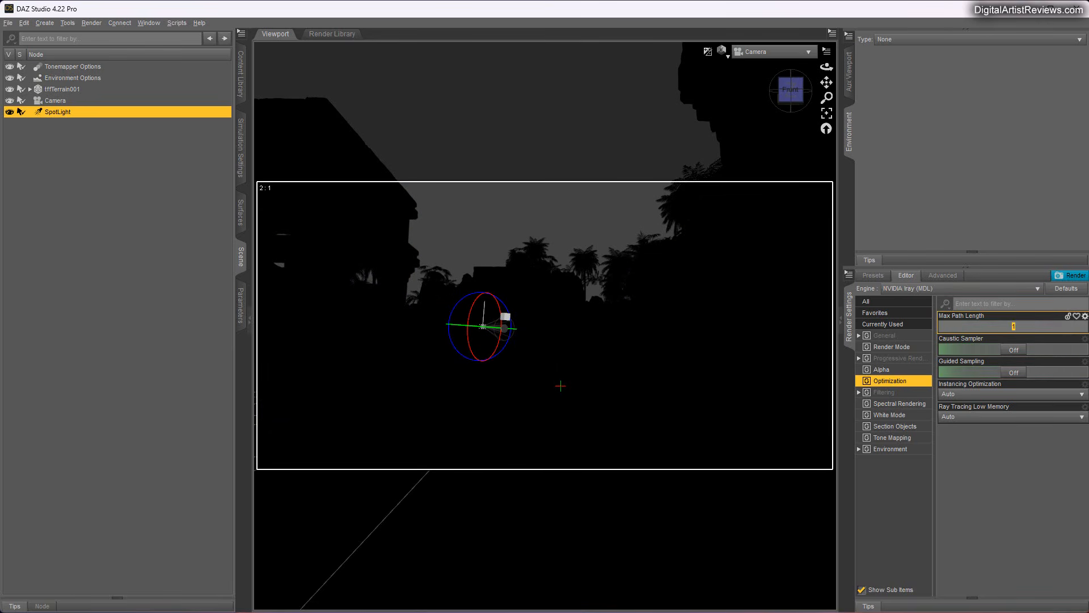
{"action": "key", "text": "Return"}
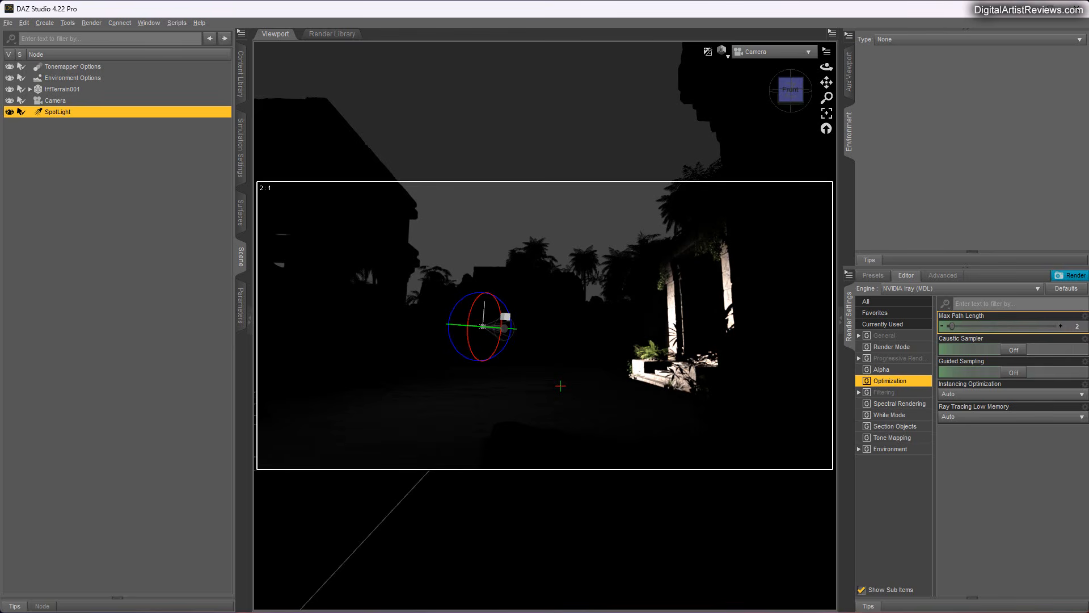
Compare unlimited with limited light bounces by setting Max Path Length to -1 and back to 2
{"action": "left_click", "coordinate": [1078, 326]}
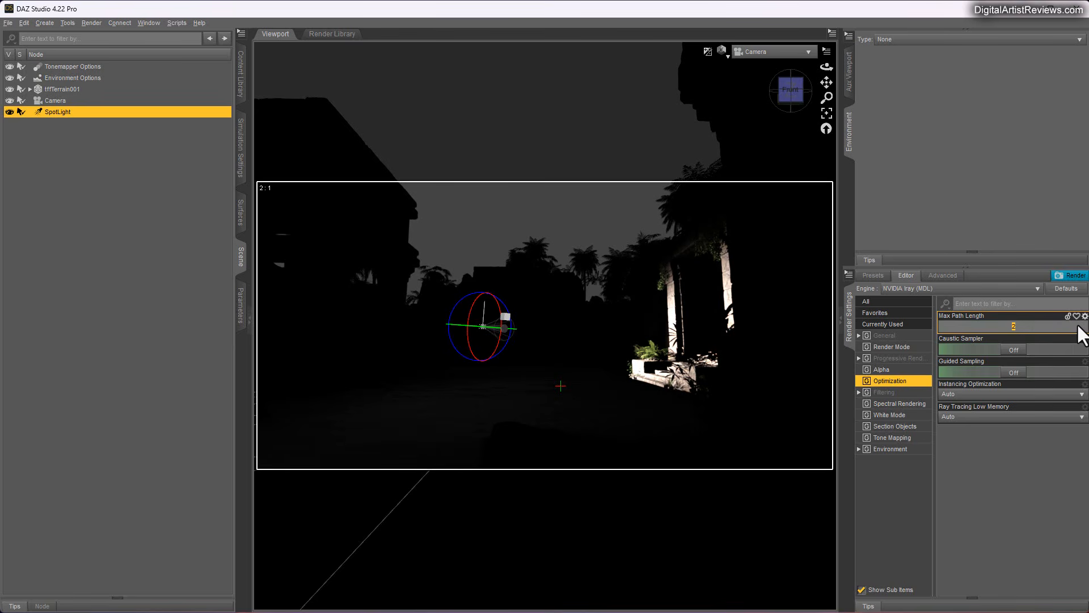
{"action": "type", "text": "-1"}
{"action": "key", "text": "Return"}
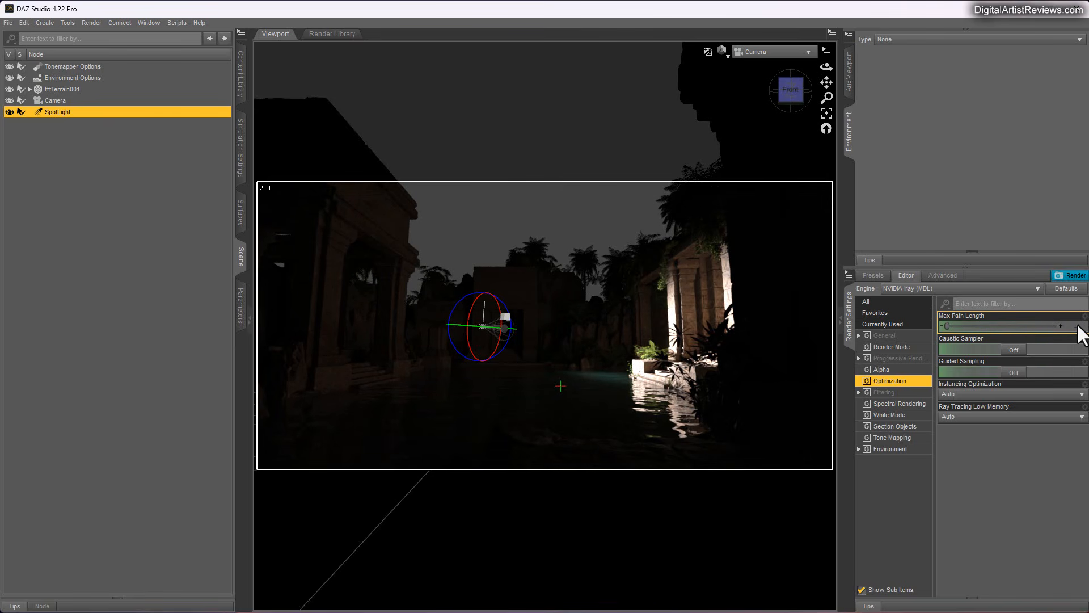
{"action": "left_click", "coordinate": [1077, 326]}
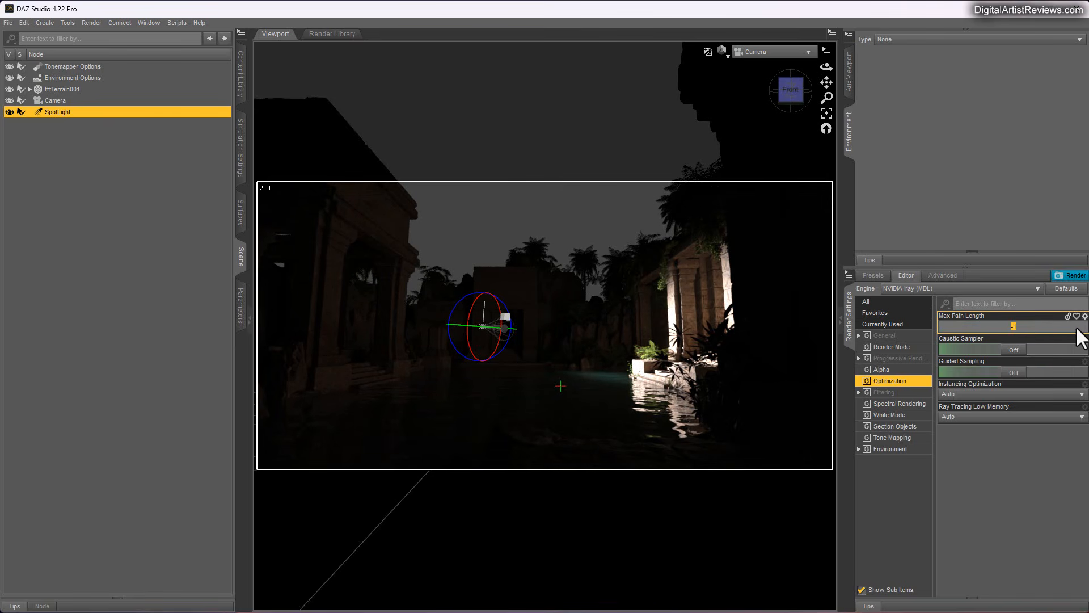
{"action": "type", "text": "2"}
{"action": "key", "text": "Return"}
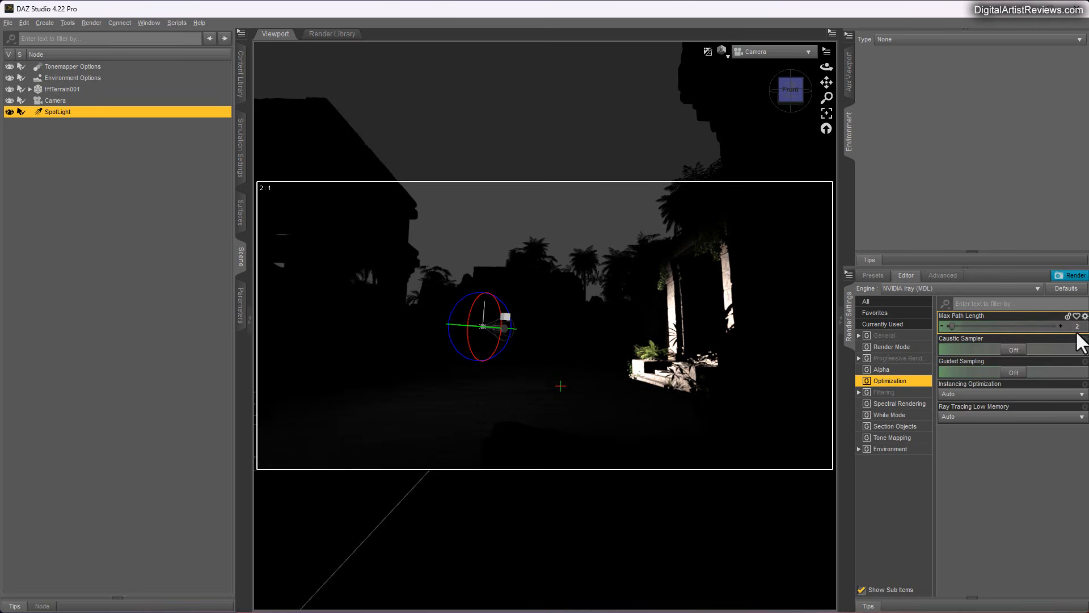
Try a Max Path Length of 3, and restore it to -1
{"action": "left_click", "coordinate": [1078, 326]}
{"action": "type", "text": "3"}
{"action": "key", "text": "Return"}
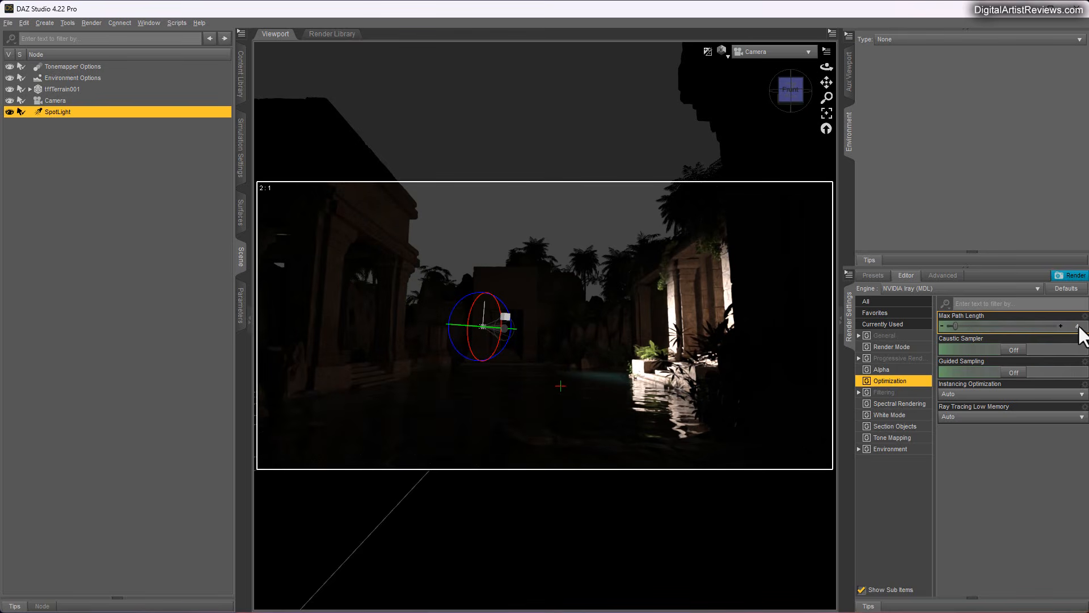
{"action": "left_click", "coordinate": [1077, 327]}
{"action": "type", "text": "-1"}
{"action": "key", "text": "Return"}
Switch the Environment Mode back to Dome and Scene
{"action": "left_click", "coordinate": [876, 450]}
{"action": "left_click", "coordinate": [958, 326]}
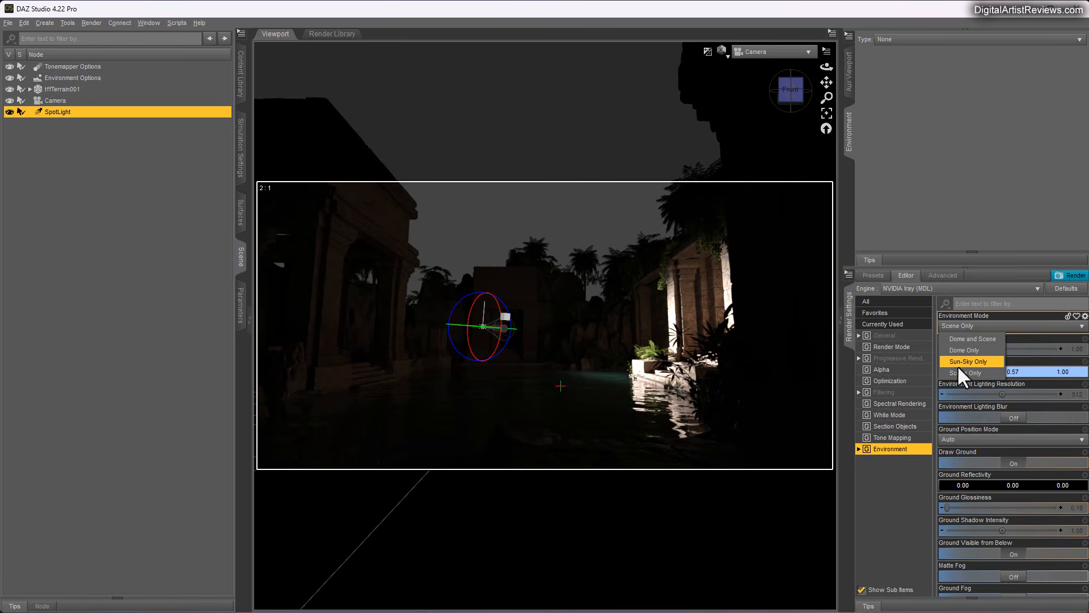
{"action": "left_click", "coordinate": [955, 335]}
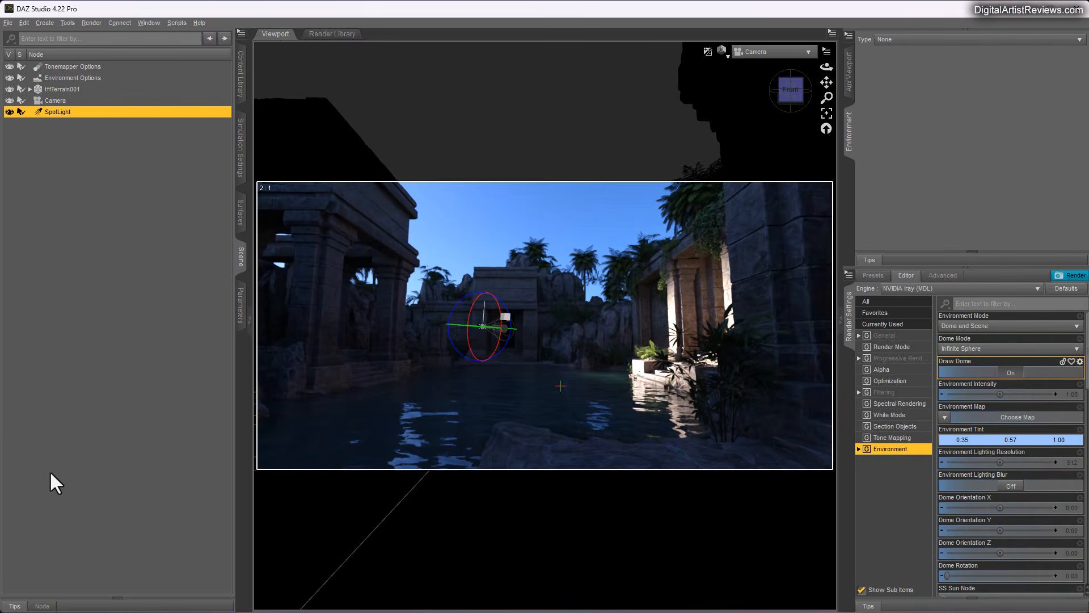